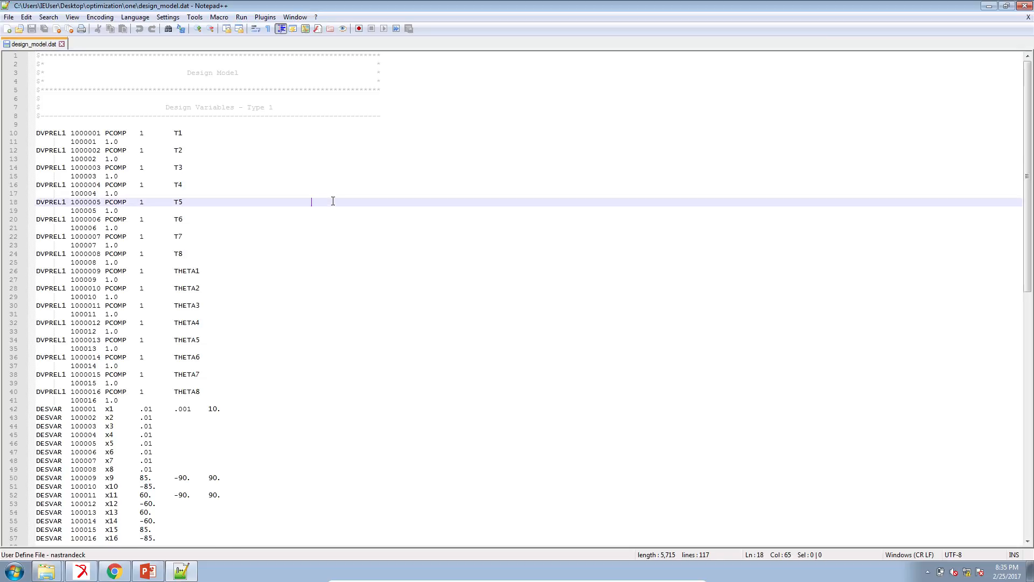
Step: Delete the Design Constraints block with its DRESP1, DCONSTR and DCONADD lines from design_model.dat and save the file
scroll(333, 202, "down", 4)
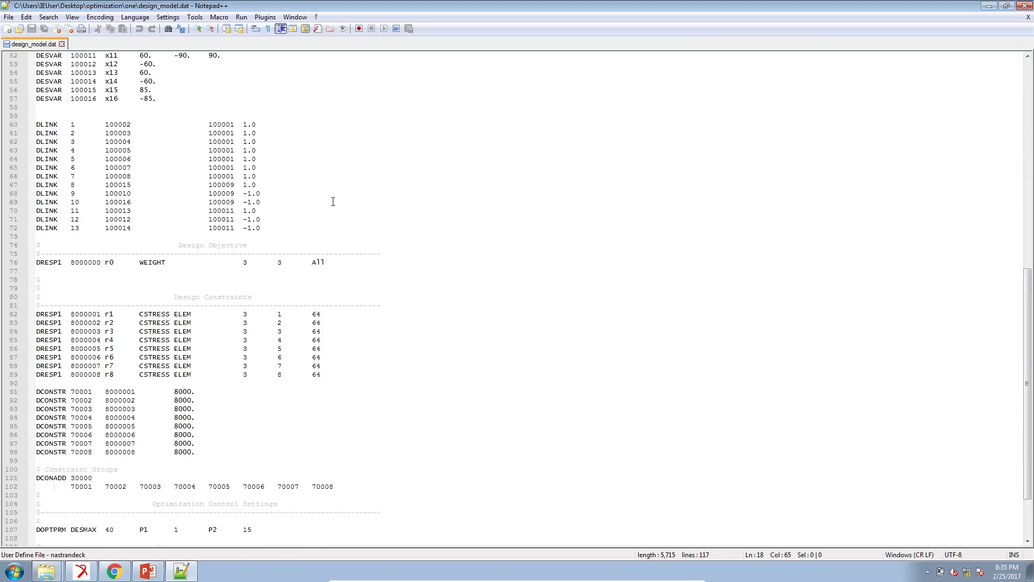
scroll(224, 381, "down", 2)
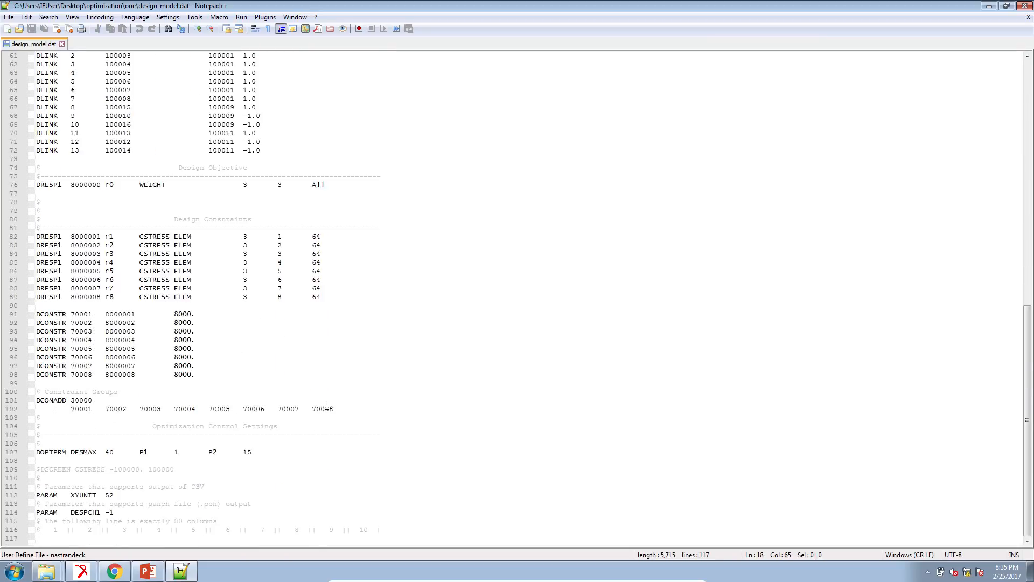
left_click_drag(338, 409, 38, 224)
key("Delete")
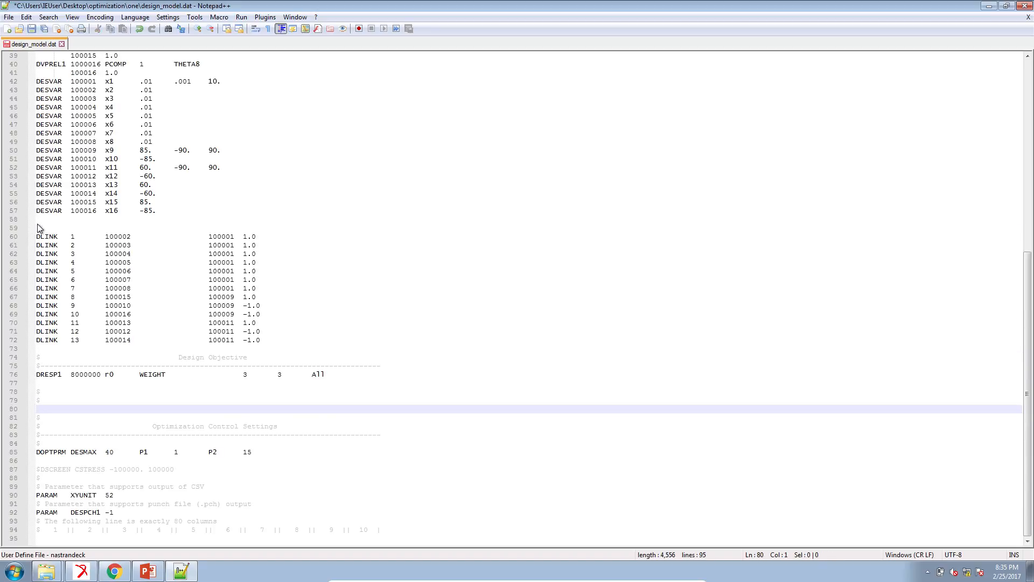
key("ctrl+s")
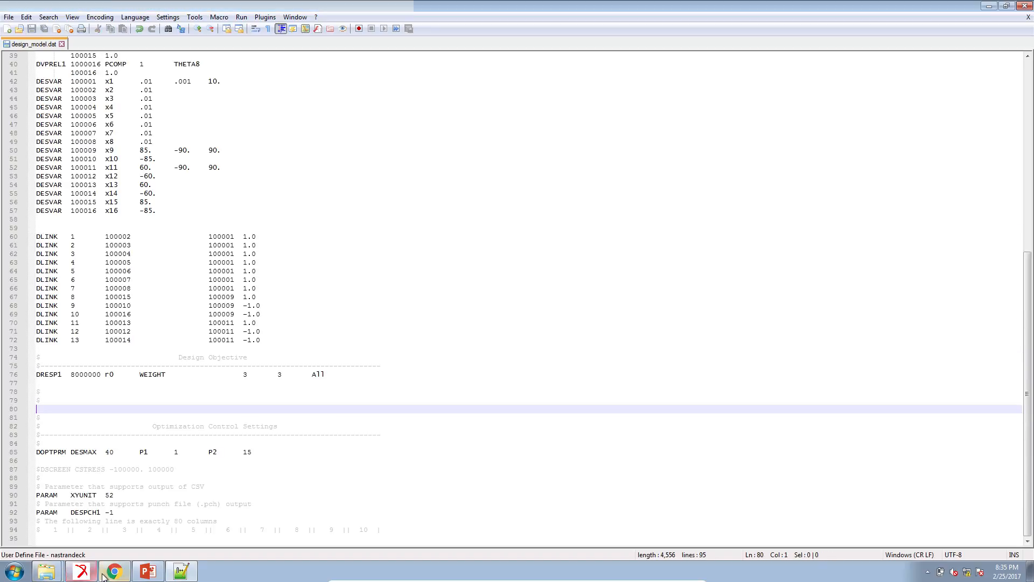
Step: Open the Constraints page of the optimization tool and filter the response descriptions for stress
key("alt+Tab")
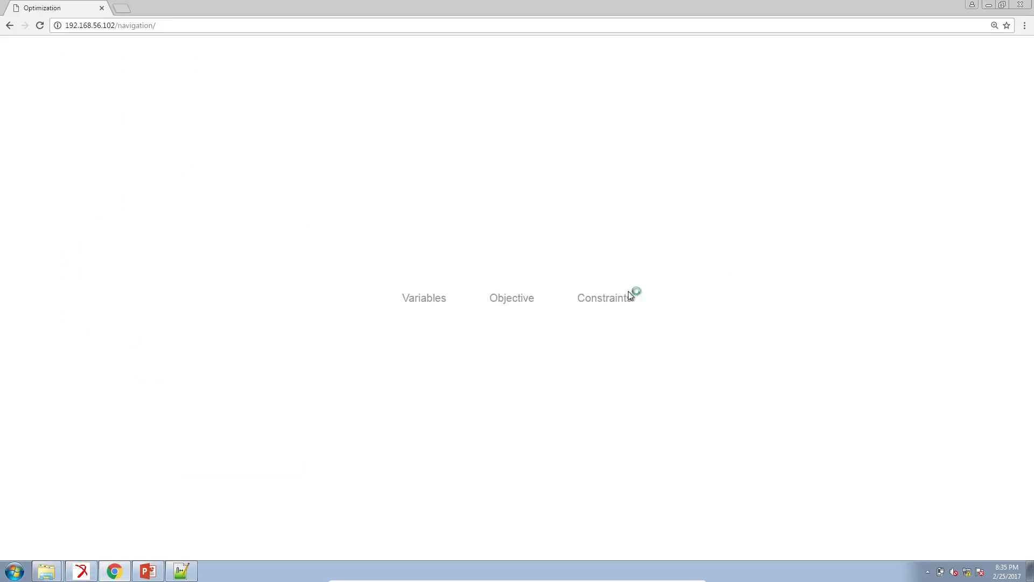
left_click(623, 300)
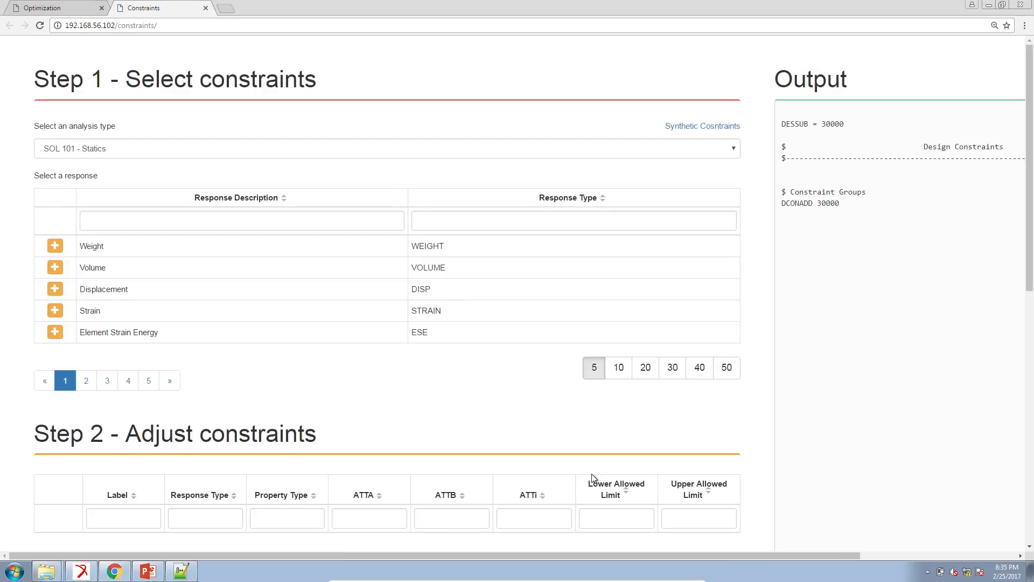
left_click(271, 225)
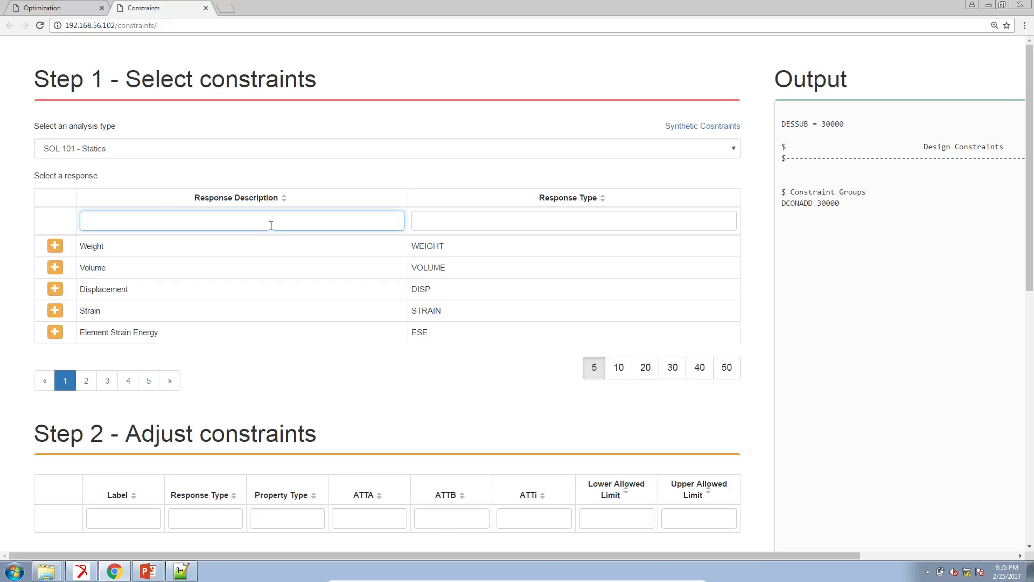
type("stress")
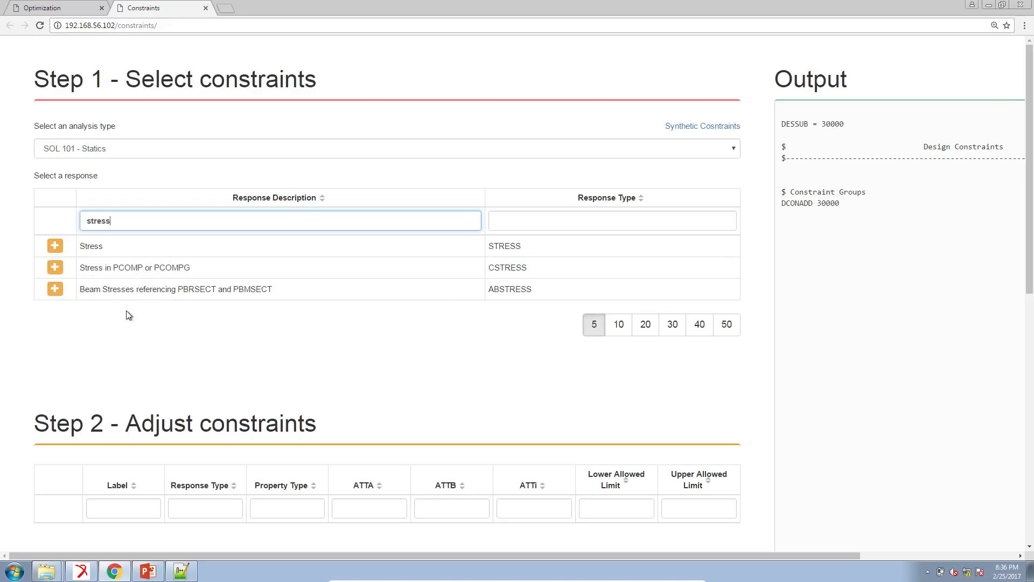
Step: Add a Stress in PCOMP or PCOMPG constraint and set its upper allowed limit to 8000
scroll(117, 298, "down", 2)
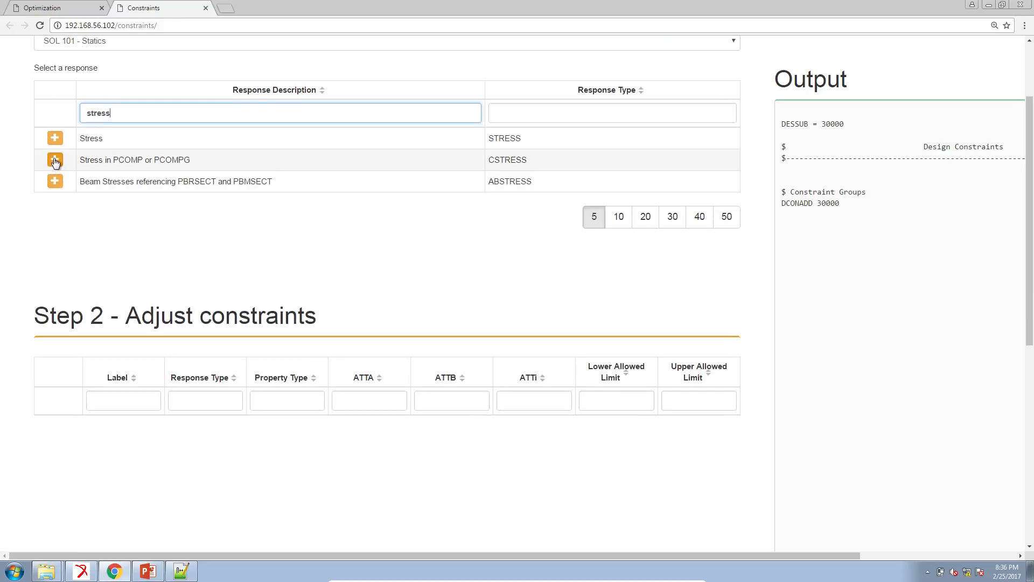
left_click(55, 160)
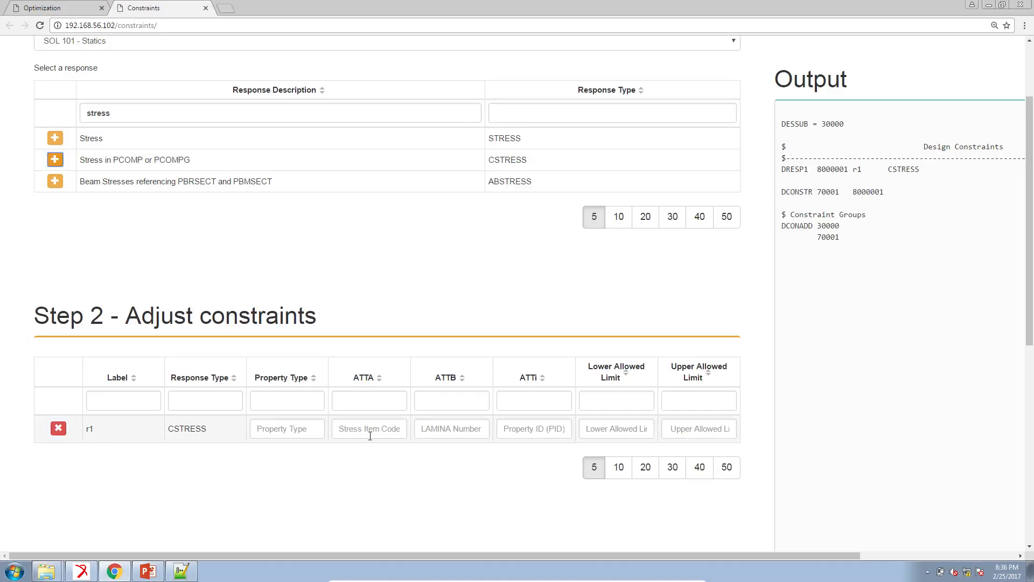
left_click(727, 430)
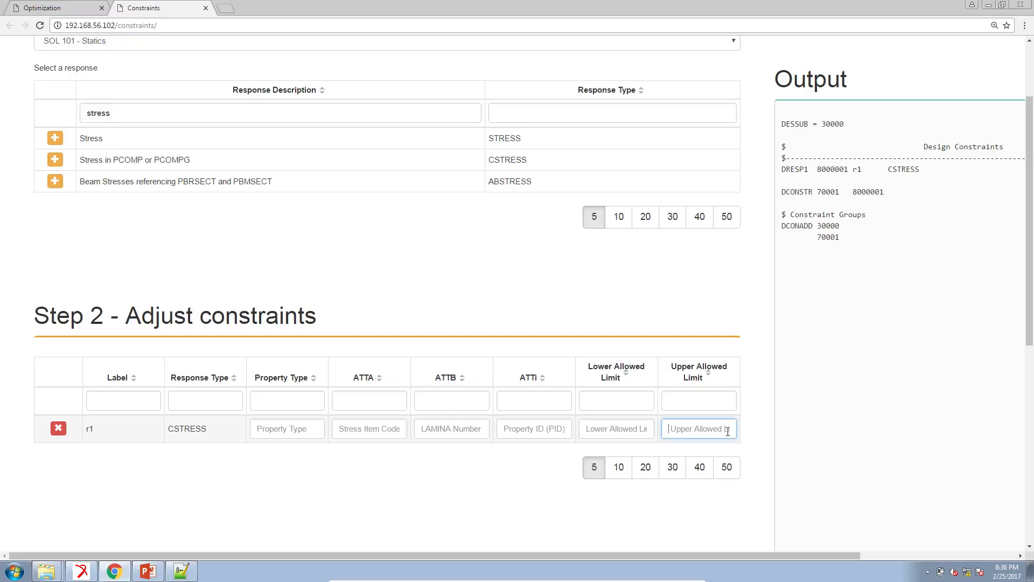
type("8000.")
Step: Set constraint r1's property type to ELEM, its ATTi to 64 and its ATTB to 1
left_click(306, 431)
type("ELEM")
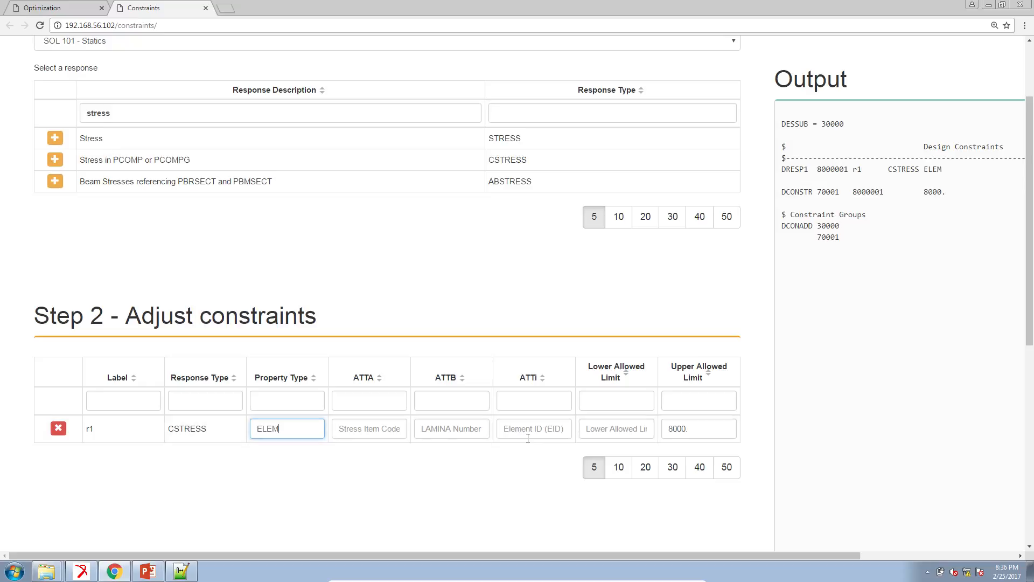
left_click(529, 435)
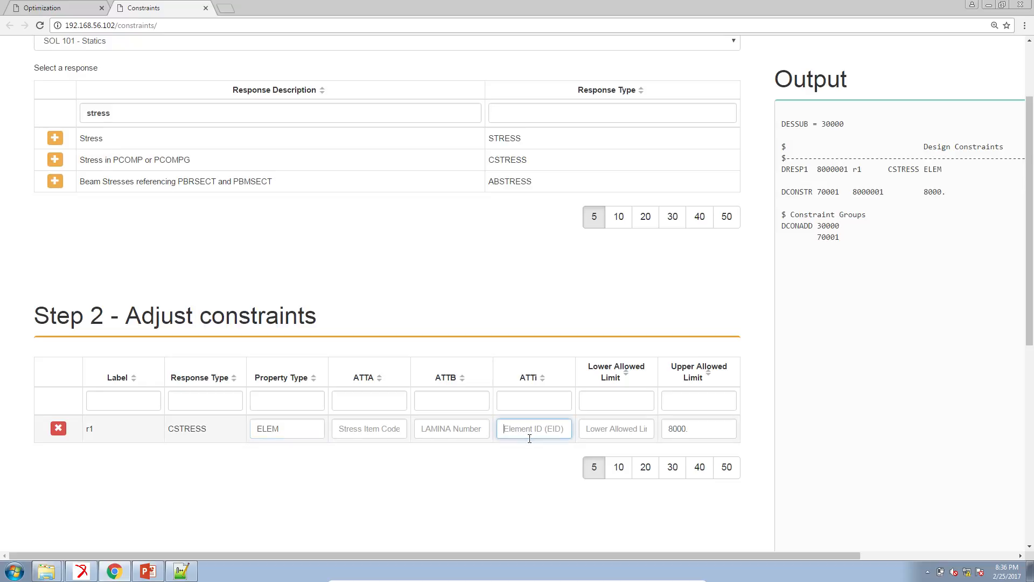
type("64")
left_click(479, 434)
type("1")
Step: Look up the composite CQUAD4 stress item codes in the Quick Reference Guide and set r1's ATTA to 3
left_click(341, 428)
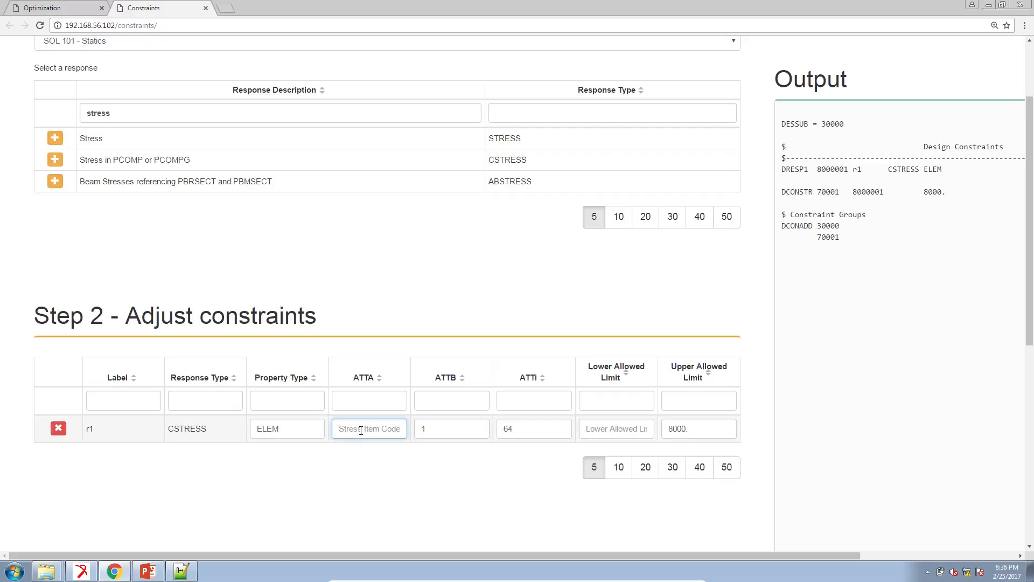
left_click(901, 576)
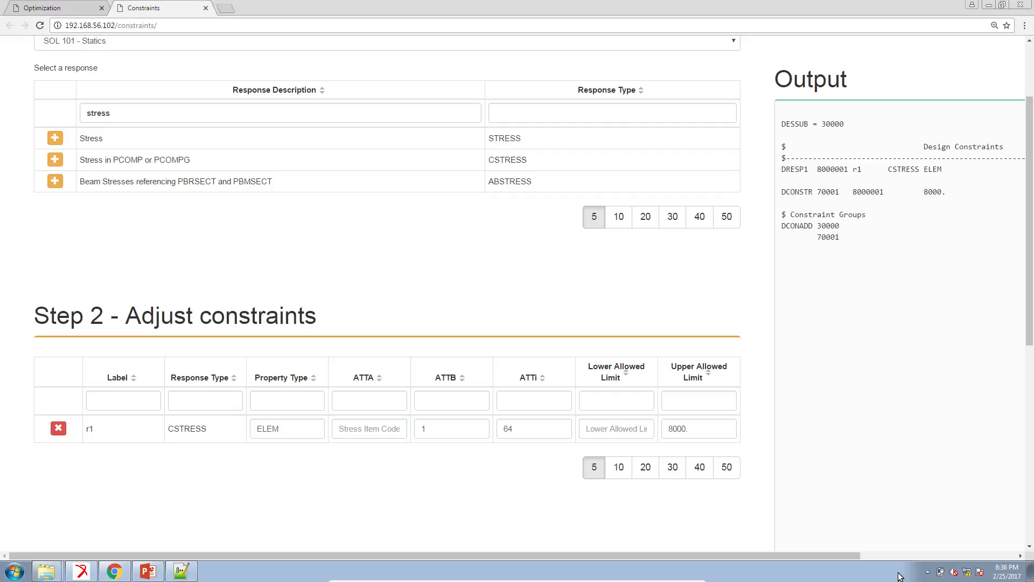
key("ctrl+m")
left_click(15, 190)
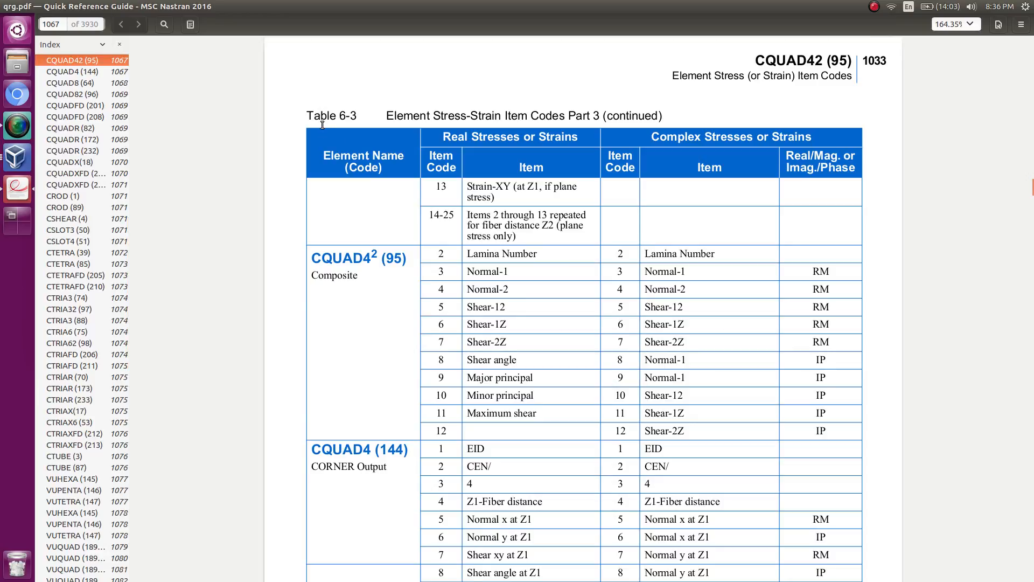
double_click(360, 269)
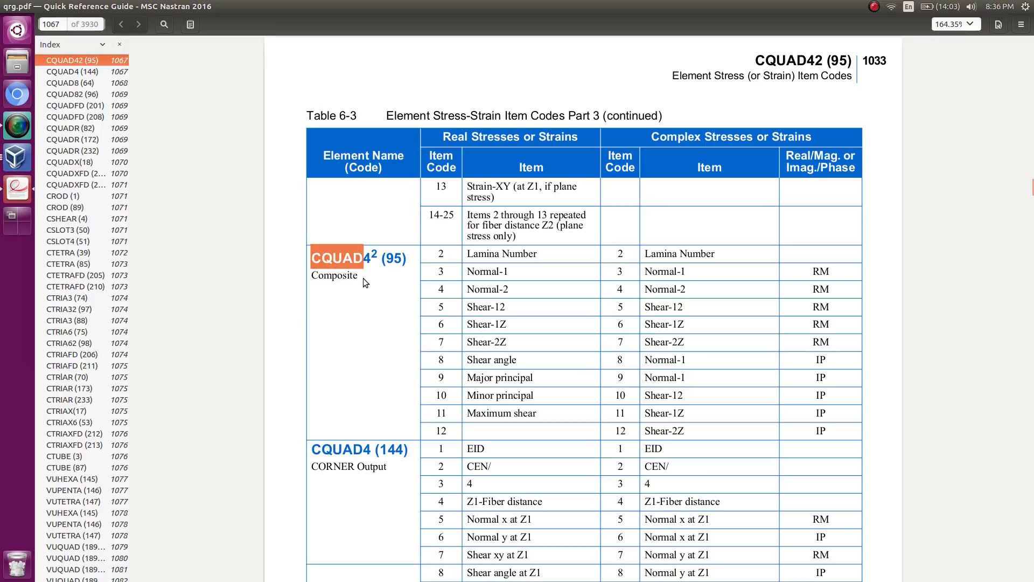
left_click(449, 272)
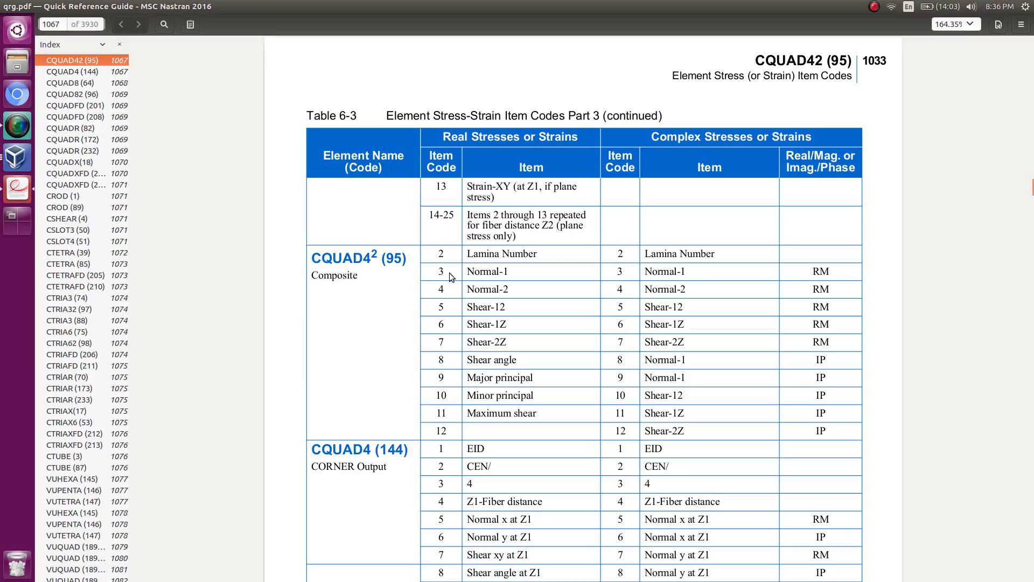
double_click(514, 273)
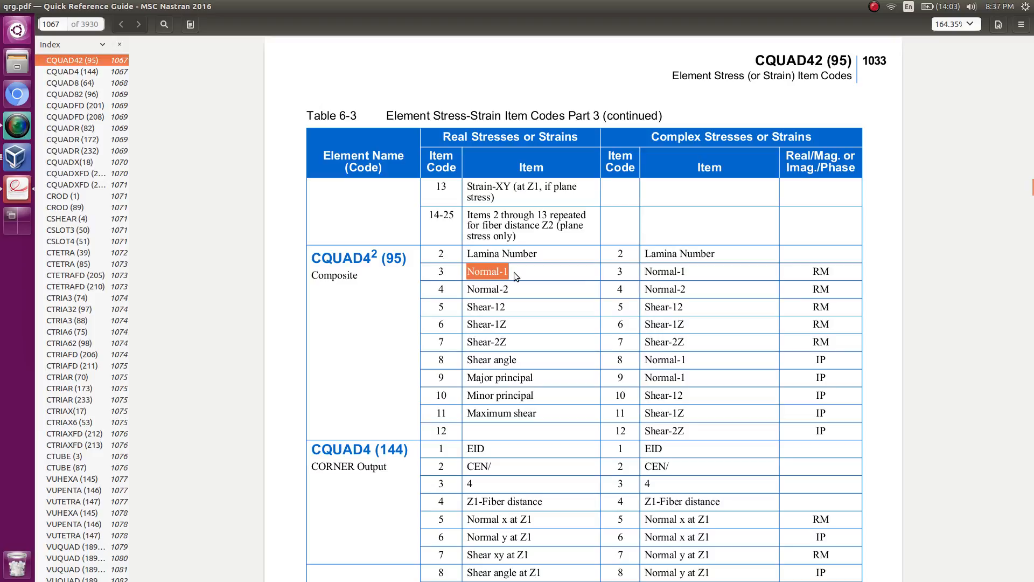
left_click(16, 163)
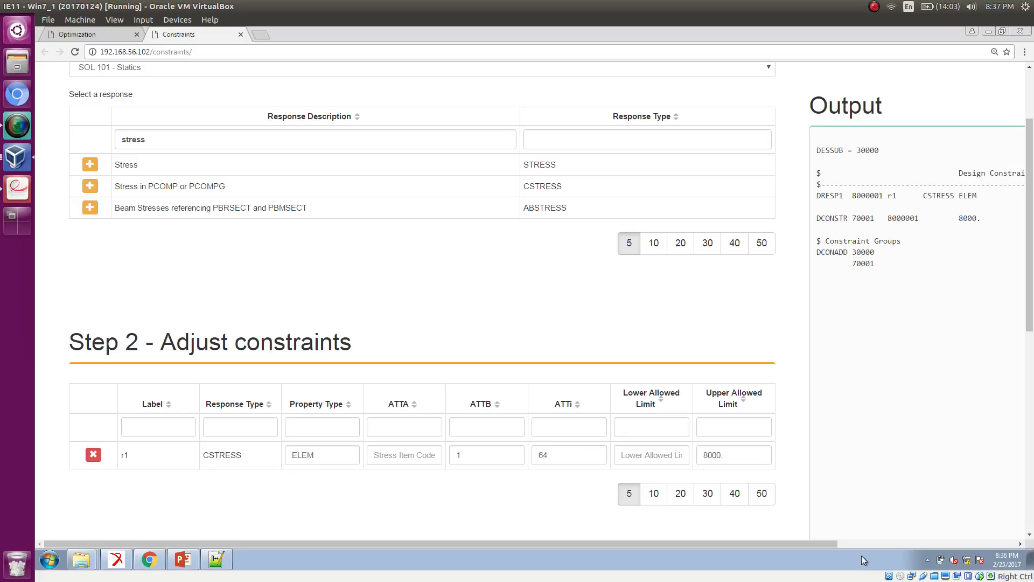
key("alt+Tab")
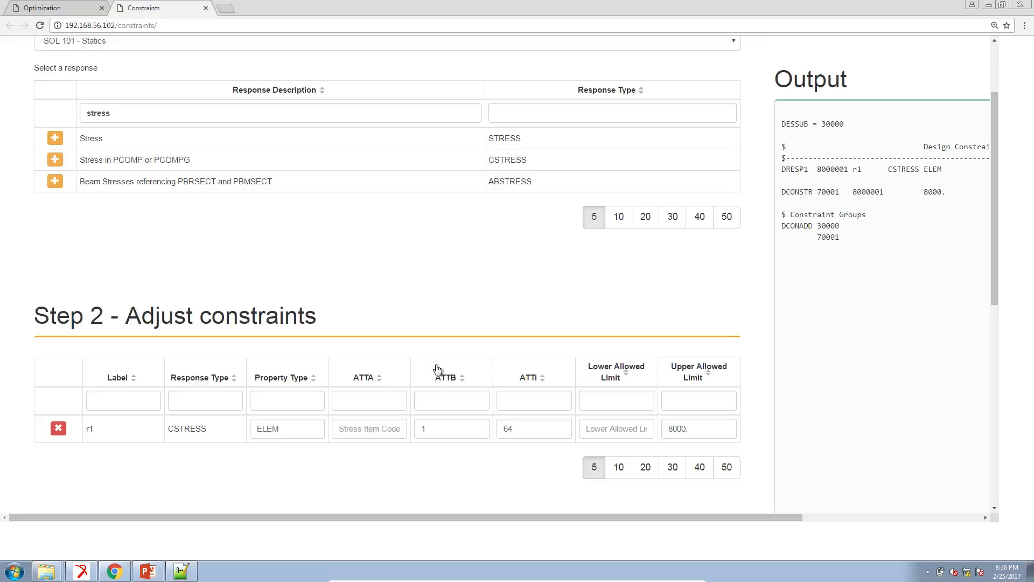
left_click(364, 428)
type("3")
Step: Review the Normal-2 and Shear-12 item codes for composite CQUAD4 in the Quick Reference Guide
left_click(892, 577)
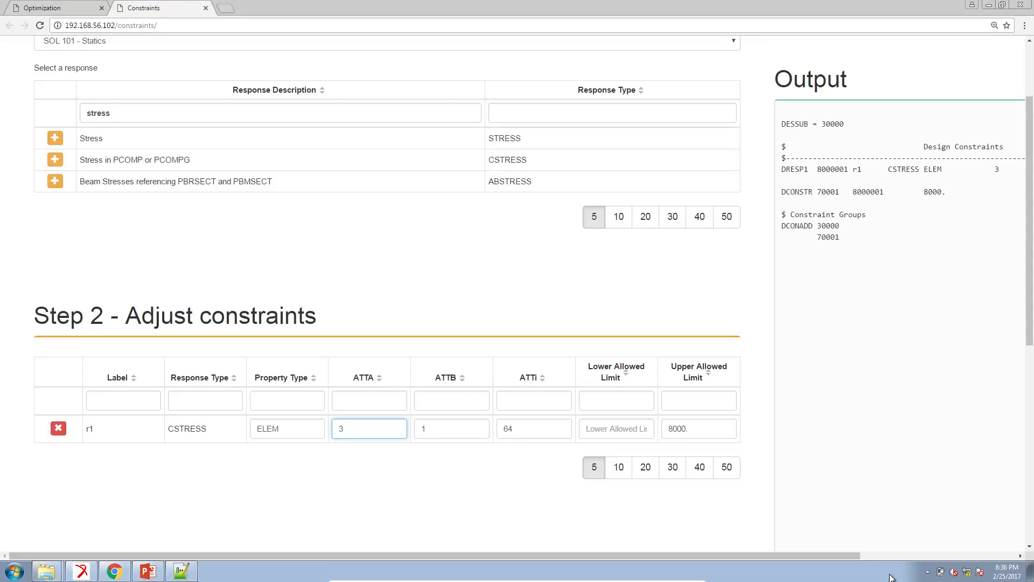
key("Control_R+f")
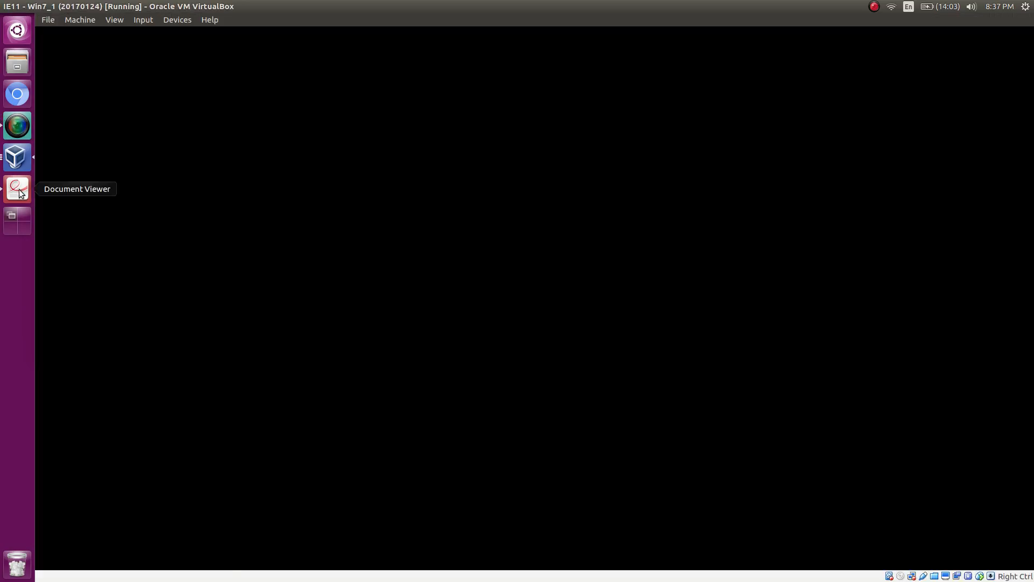
left_click(18, 190)
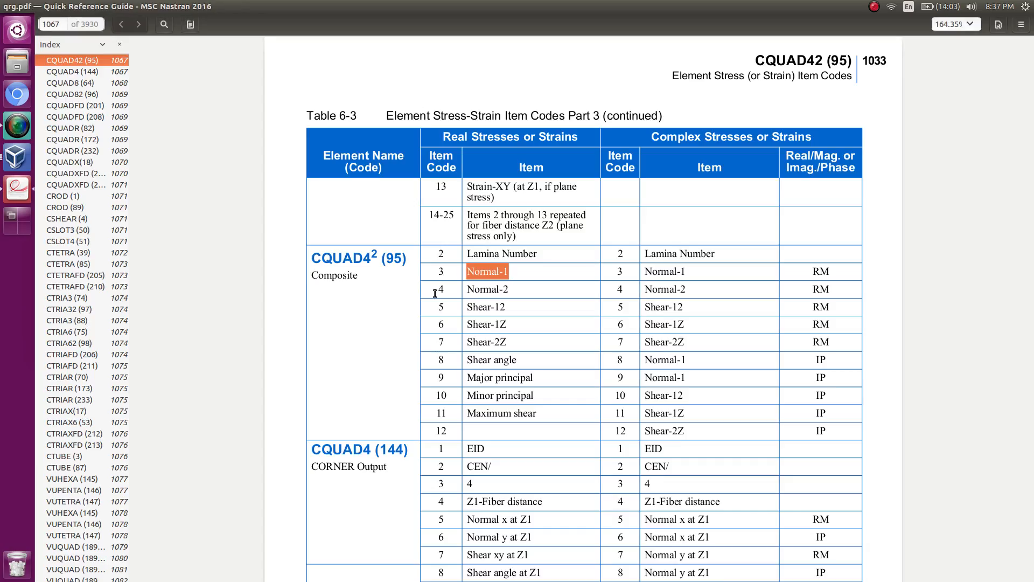
left_click_drag(516, 293, 466, 298)
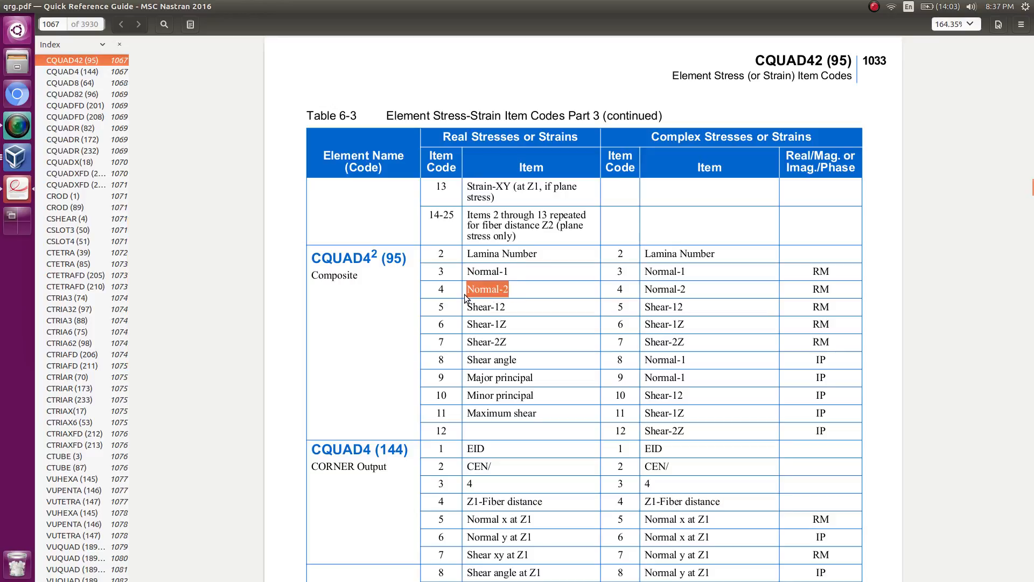
left_click(503, 310)
double_click(470, 309)
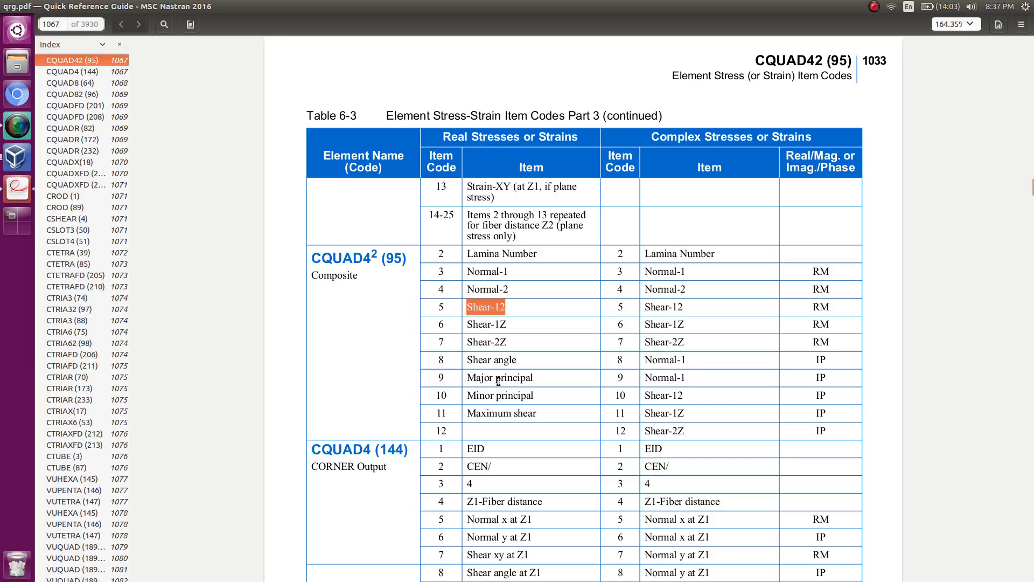
left_click(25, 153)
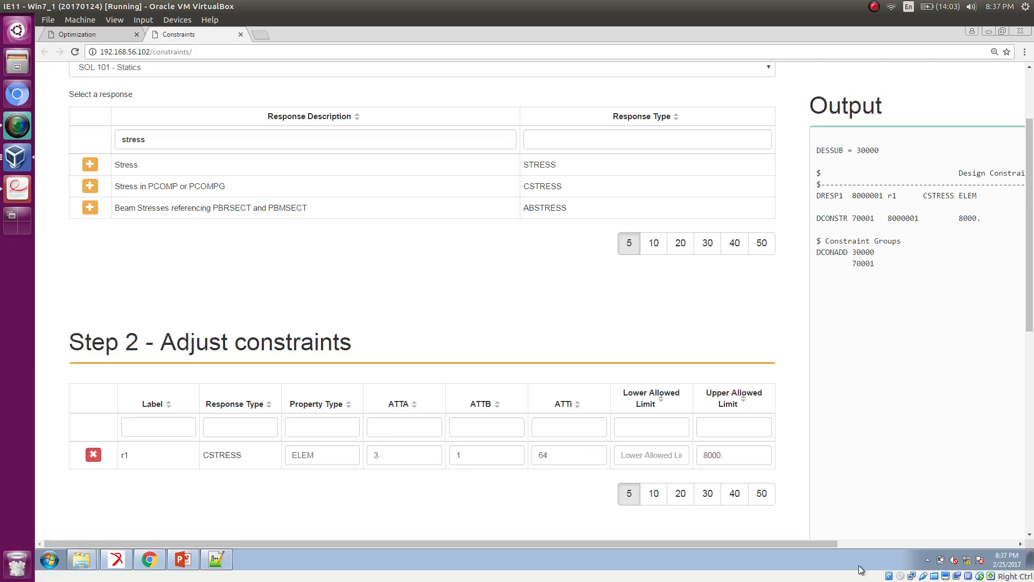
key("Control_R+f")
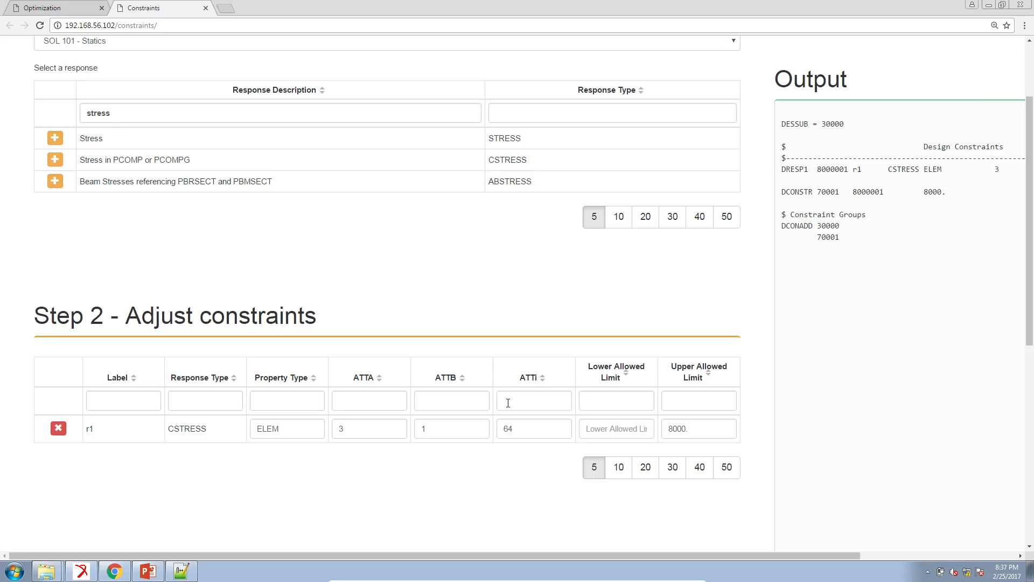
Step: Add further Stress in PCOMP or PCOMPG constraints up to r9, then delete constraint r9
left_click(55, 164)
left_click(55, 163)
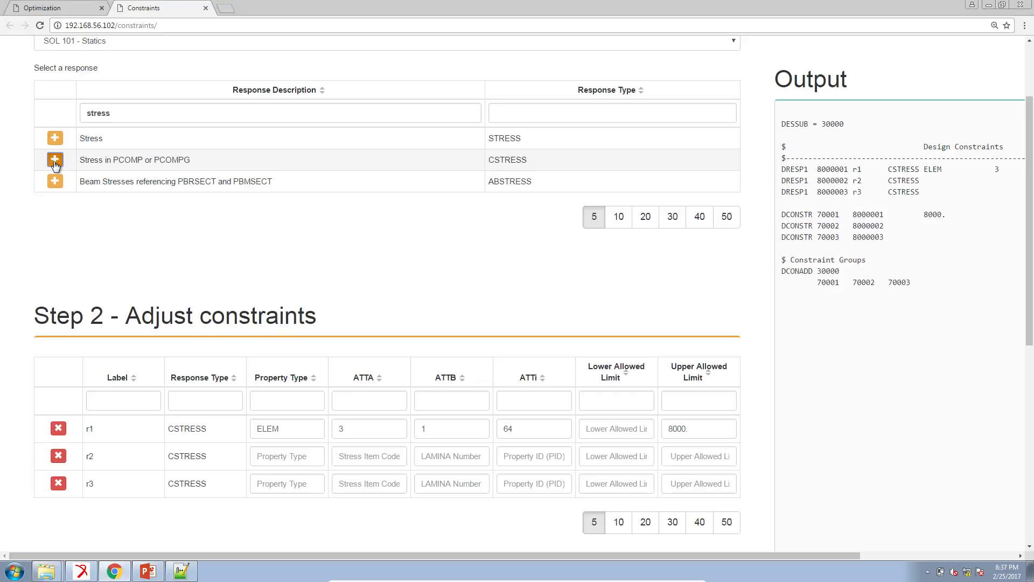
left_click(55, 164)
left_click(54, 164)
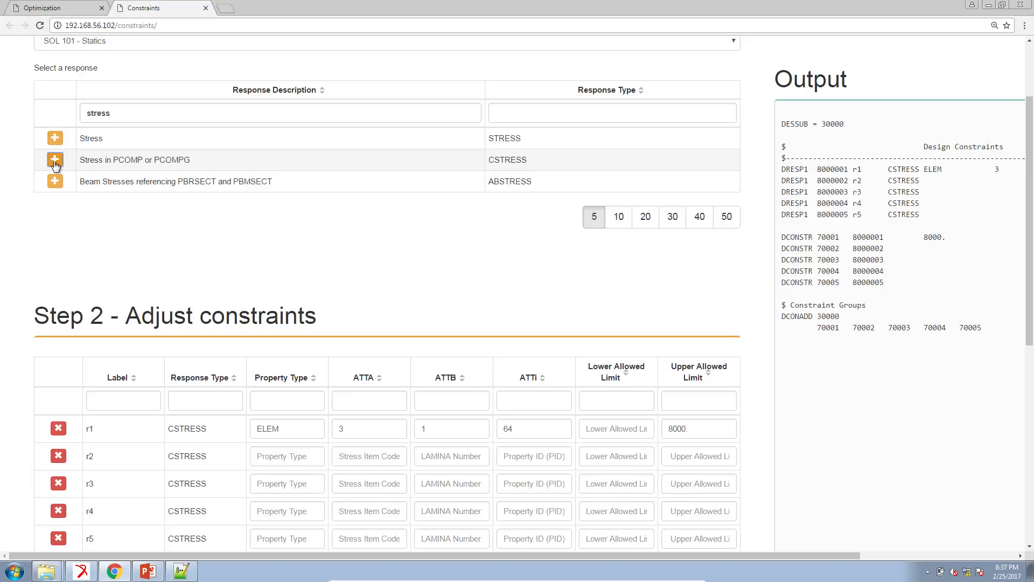
left_click(55, 164)
left_click(55, 164)
left_click(54, 163)
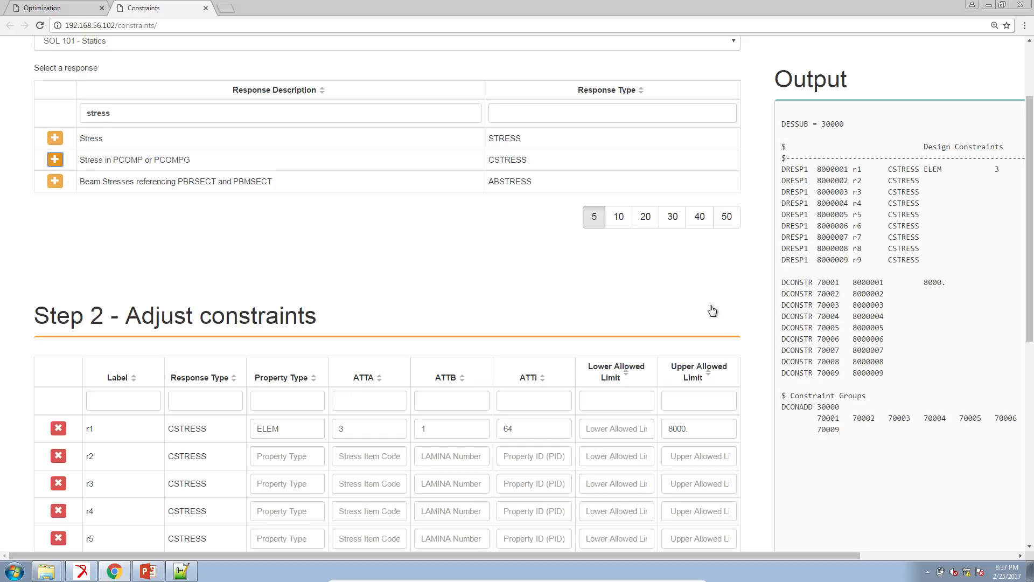
scroll(701, 315, "down", 2)
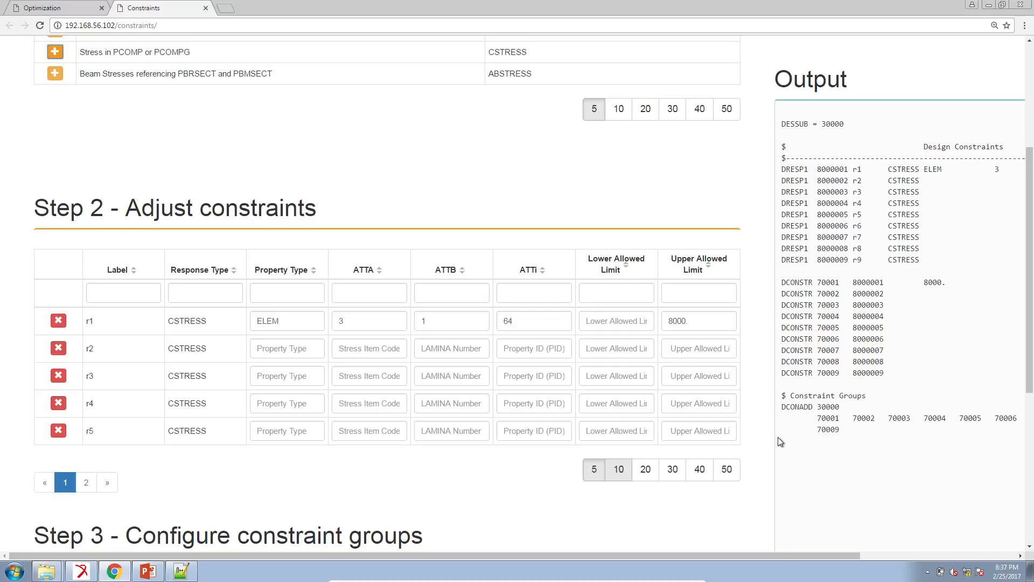
scroll(775, 438, "down", 1)
scroll(774, 439, "down", 1)
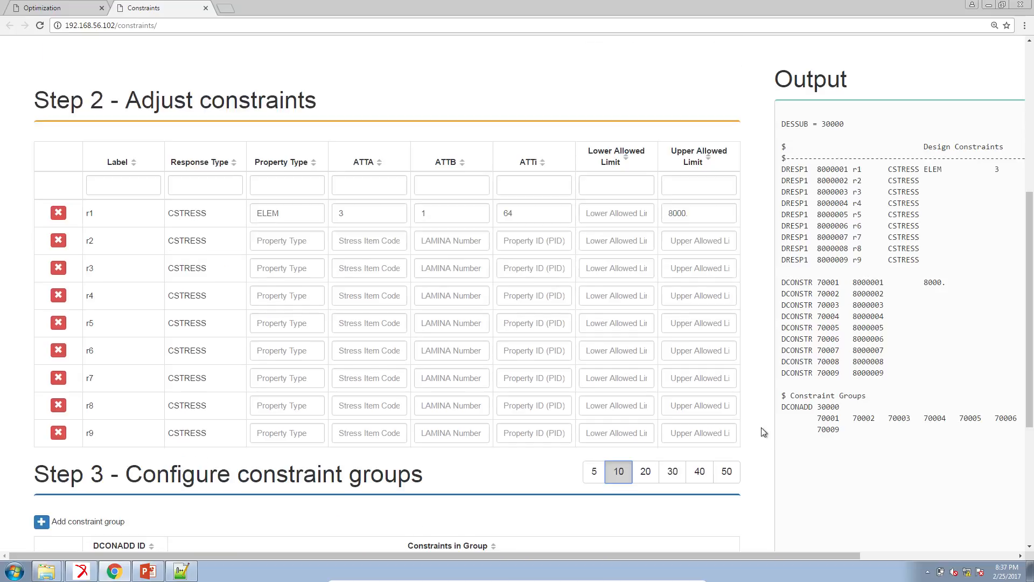
left_click(59, 433)
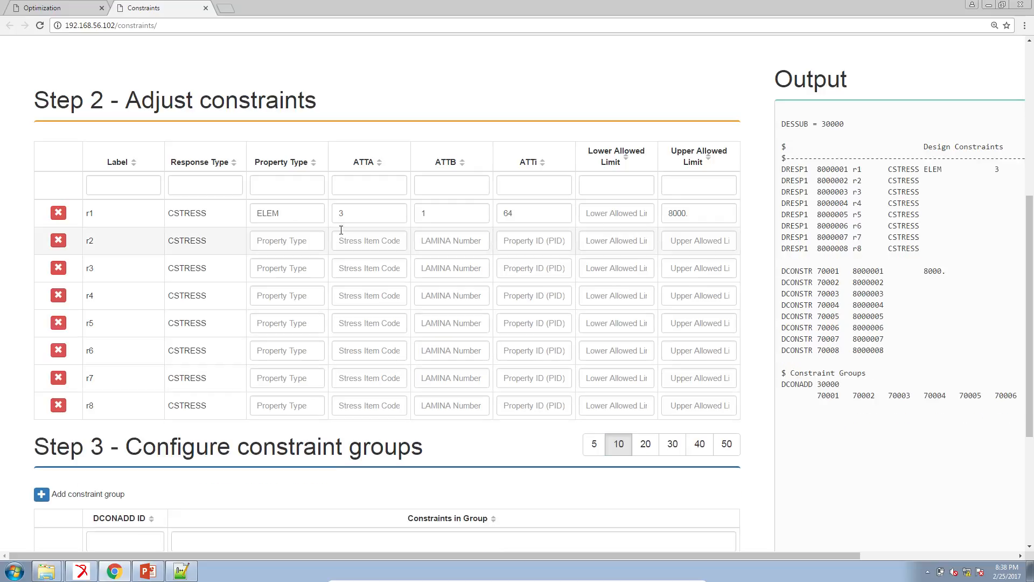
Step: Set the ATTA stress item code to 3 for constraints r2 through r7
left_click(357, 242)
type("3")
key("Down")
type("3")
key("Down")
type("3")
key("Down")
type("3")
key("Down")
type("33")
left_click(362, 406)
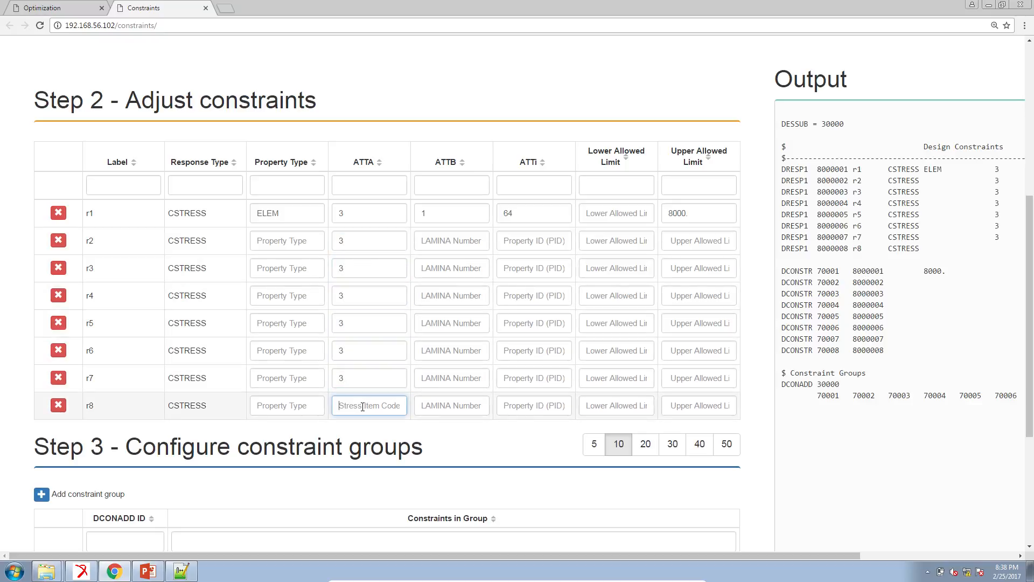
Step: Set r8's ATTA to 3 and fill the Property Type of constraints r2 through r8 with ELEM
type("3")
double_click(259, 221)
key("ctrl+c")
left_click(284, 242)
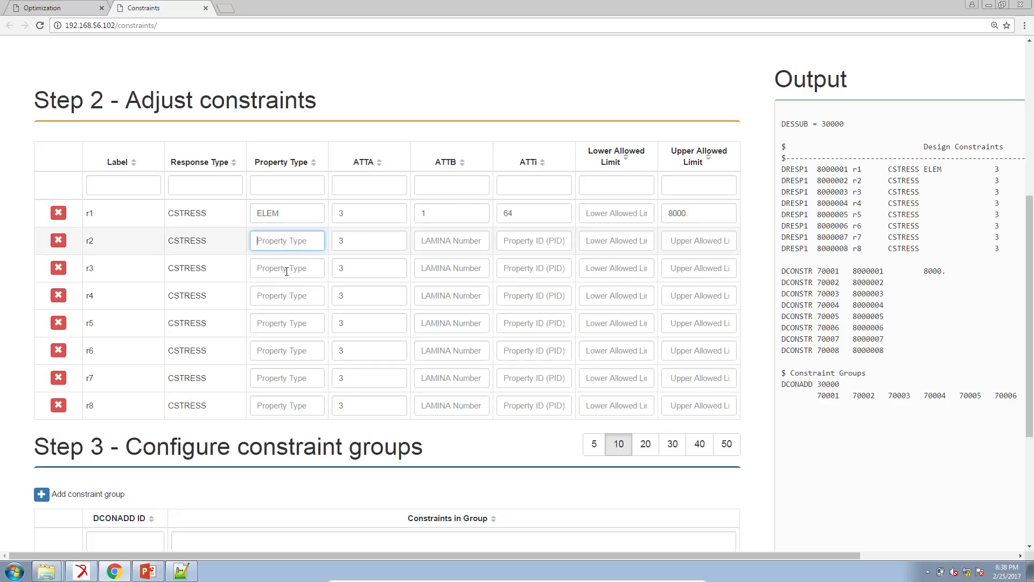
key("ctrl+v")
key("ctrl+v")
left_click(287, 296)
key("ctrl+v")
left_click(292, 326)
key("ctrl+v")
left_click(287, 351)
key("ctrl+v")
left_click(291, 378)
key("ctrl+v")
left_click(310, 401)
key("ctrl+v")
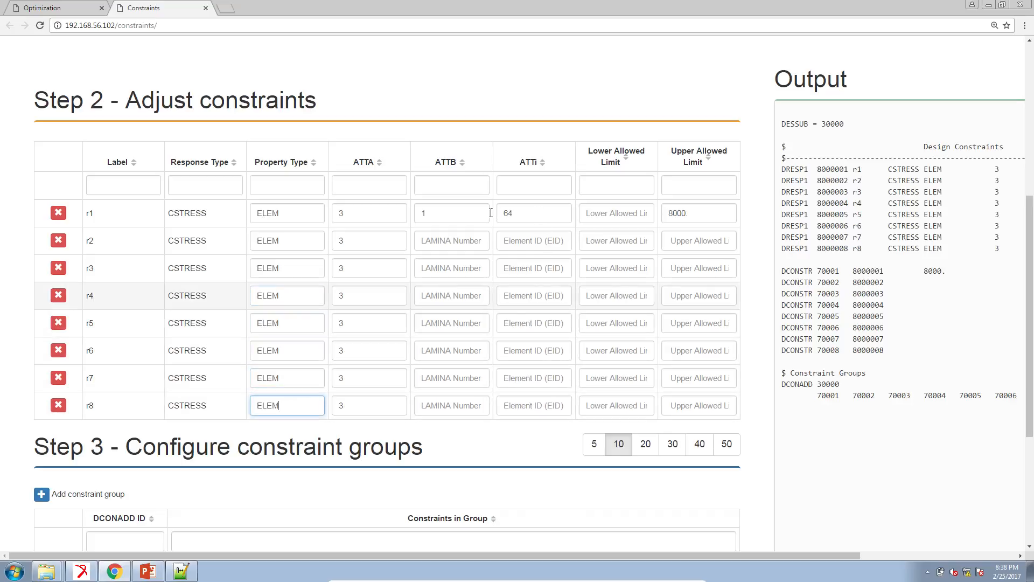
Step: Fill the ATTi element ID 64 into constraints r2 through r8
double_click(517, 214)
key("ctrl+c")
left_click(533, 241)
key("ctrl+v")
left_click(538, 268)
key("ctrl+v")
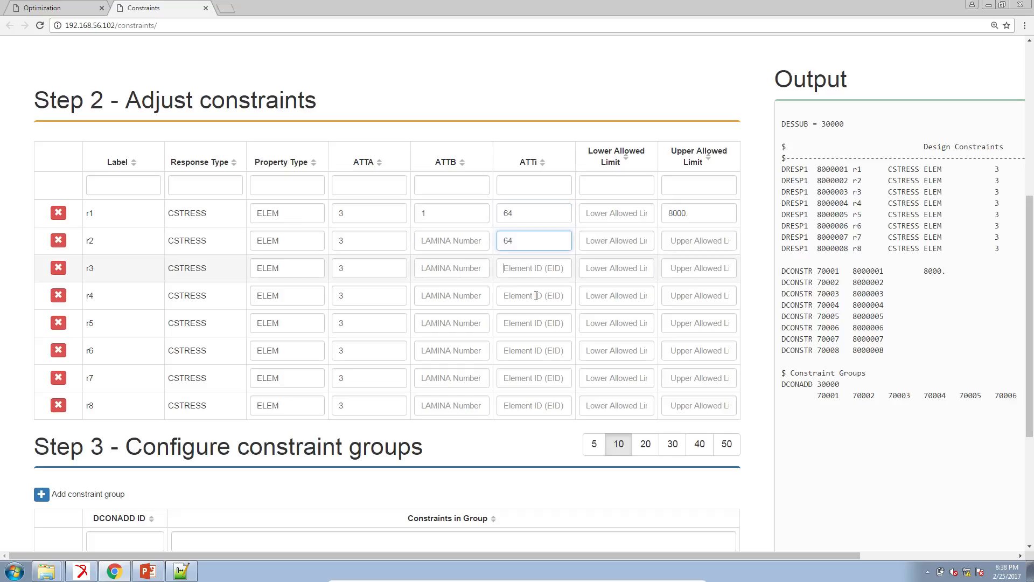
left_click(533, 296)
key("ctrl+v")
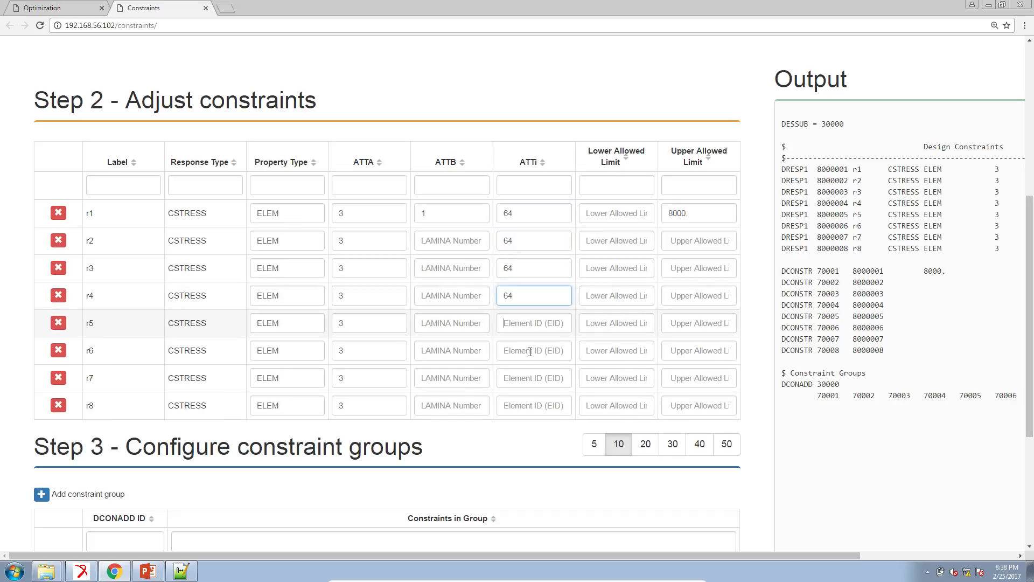
key("ctrl+v")
left_click(531, 352)
key("ctrl+v")
left_click(537, 379)
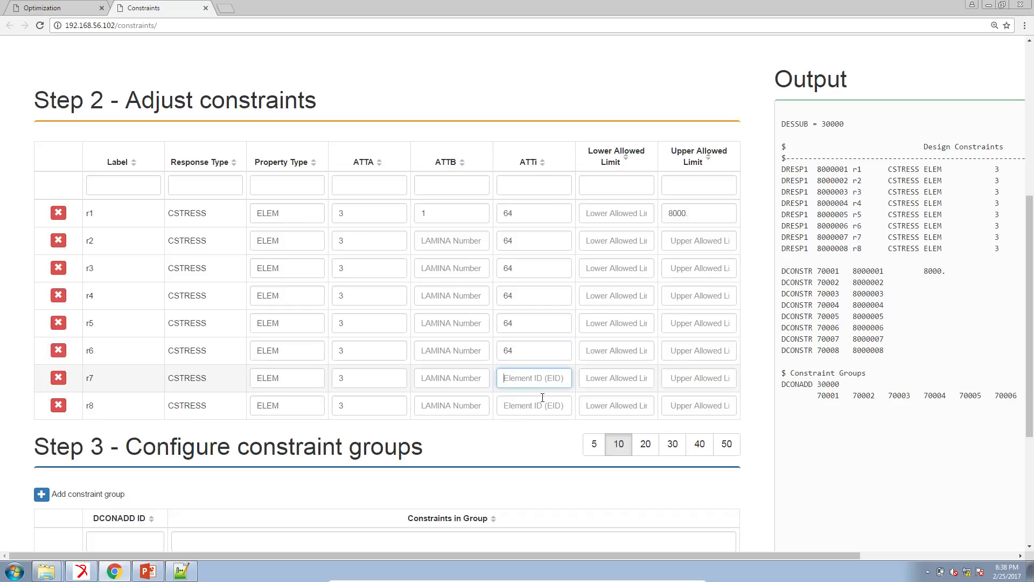
key("ctrl+v")
left_click(544, 410)
key("ctrl+v")
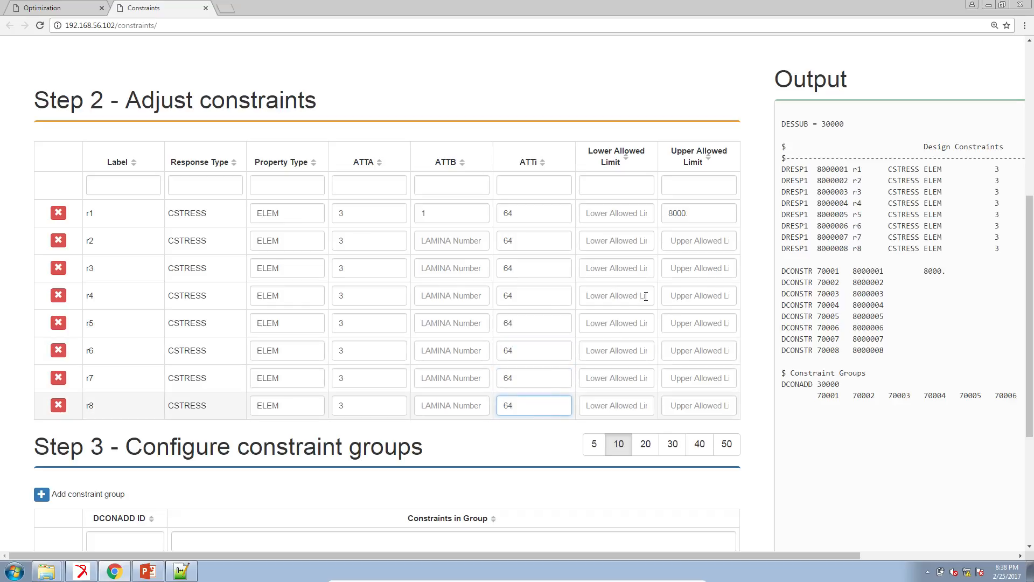
Step: Set the upper allowed limit to 8000. for constraints r2 through r8
key("ctrl+a")
key("ctrl+c")
left_click(694, 241)
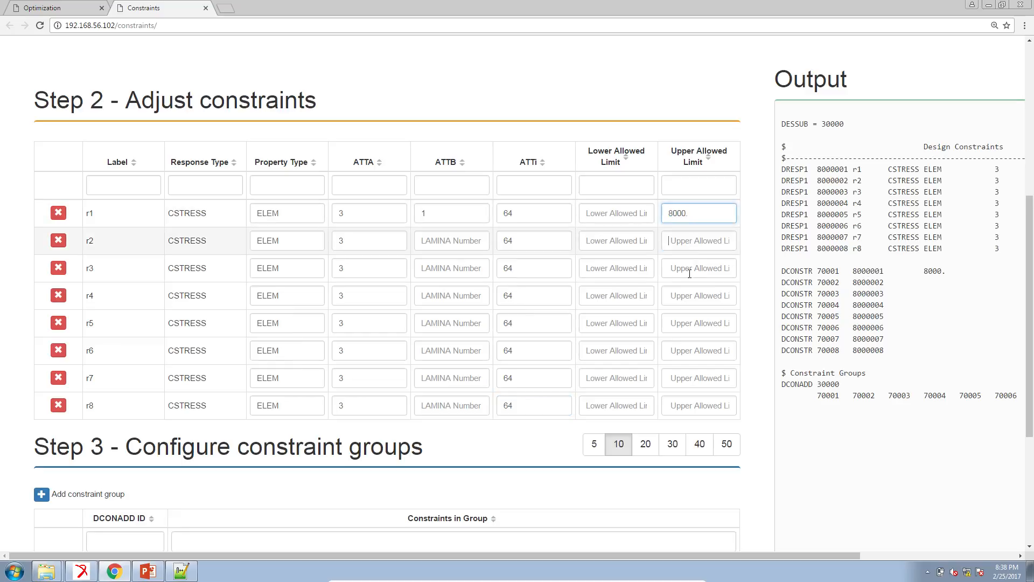
key("ctrl+v")
left_click(702, 268)
key("ctrl+v")
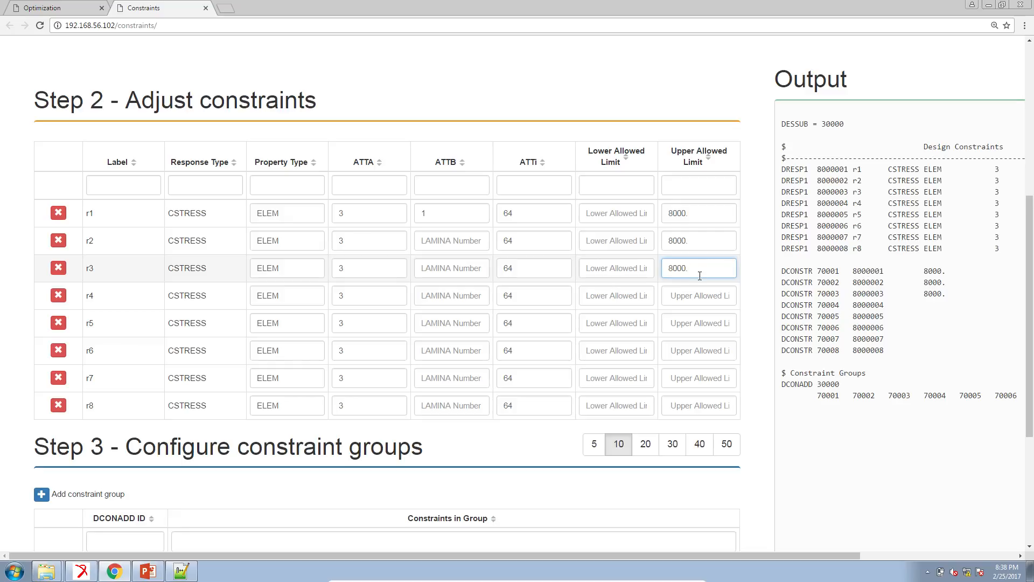
left_click(705, 296)
key("ctrl+v")
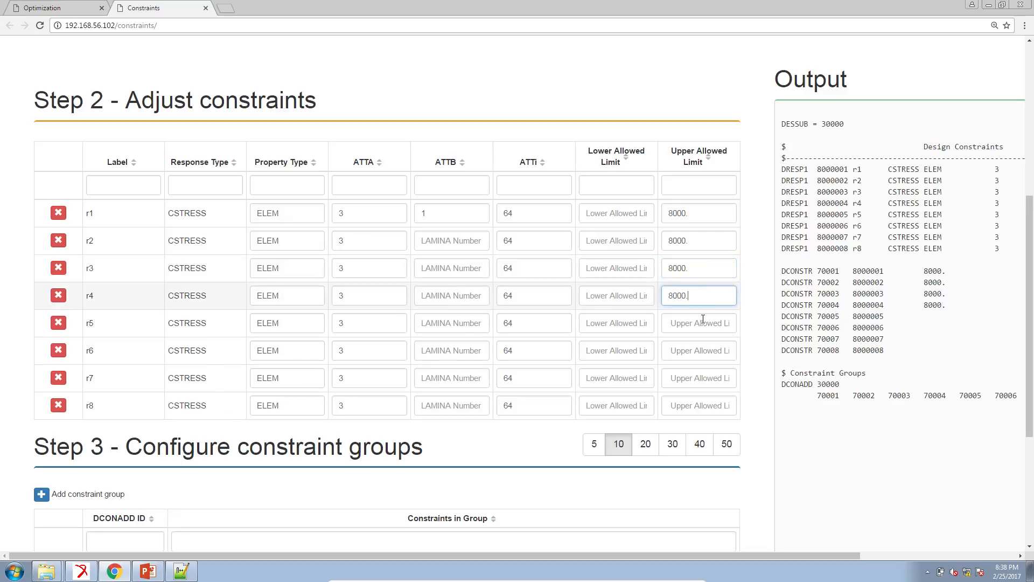
left_click(703, 320)
key("ctrl+v")
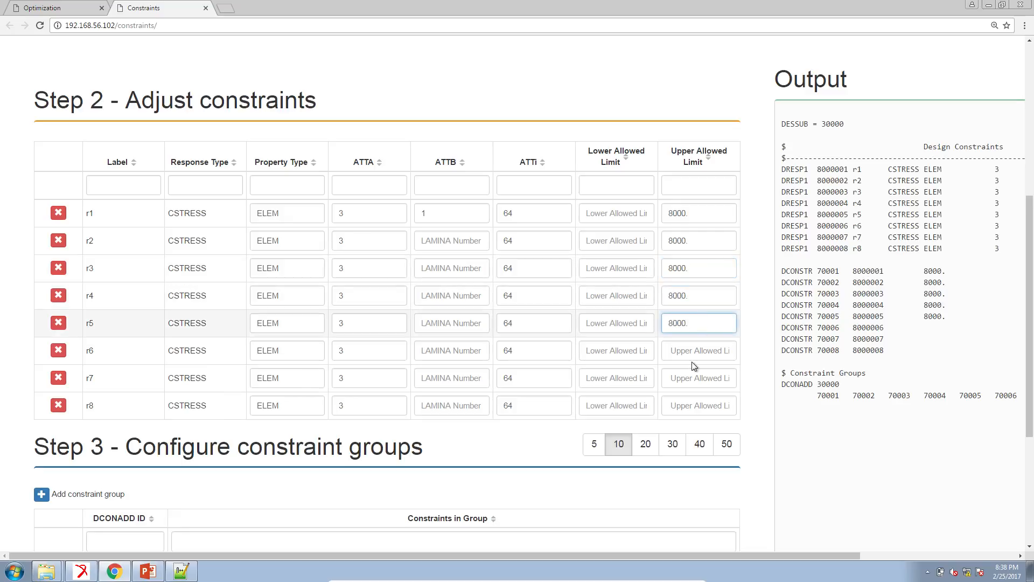
left_click(699, 349)
key("ctrl+v")
left_click(703, 382)
left_click(705, 401)
type("8000.")
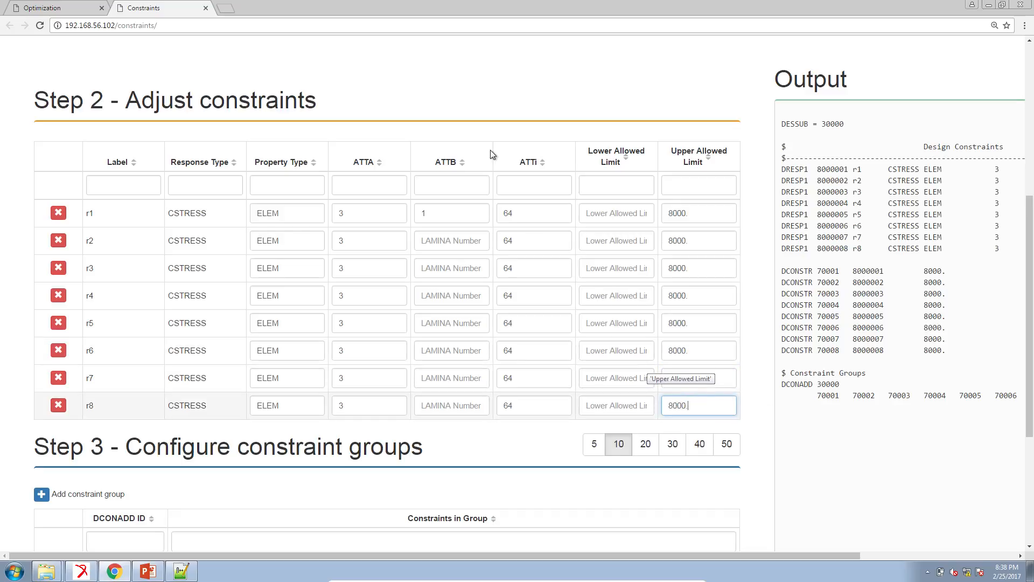
Step: Set the ATTB lamina numbers of constraints r2 through r8 to 2 through 8 respectively
left_click(459, 245)
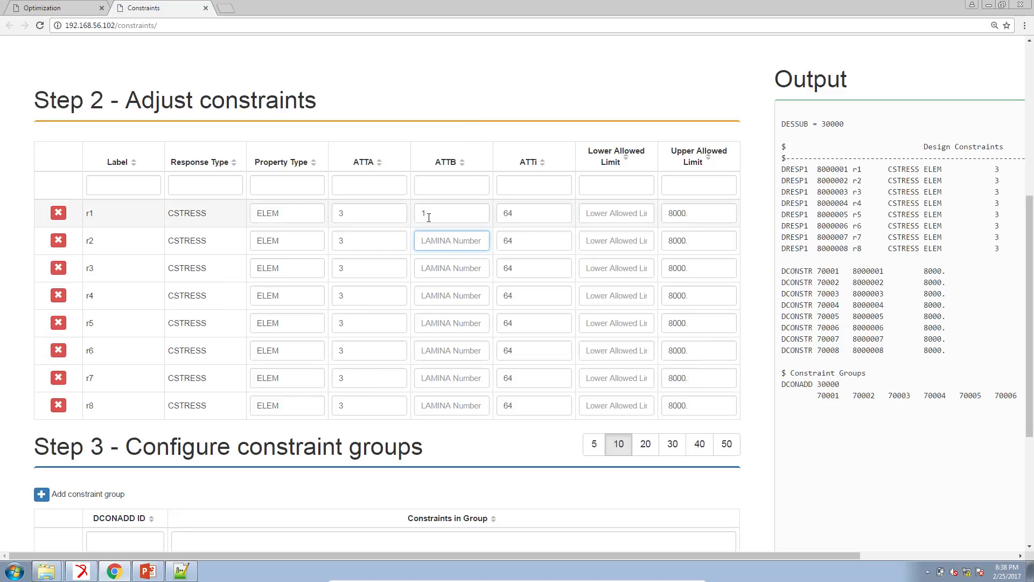
left_click(452, 237)
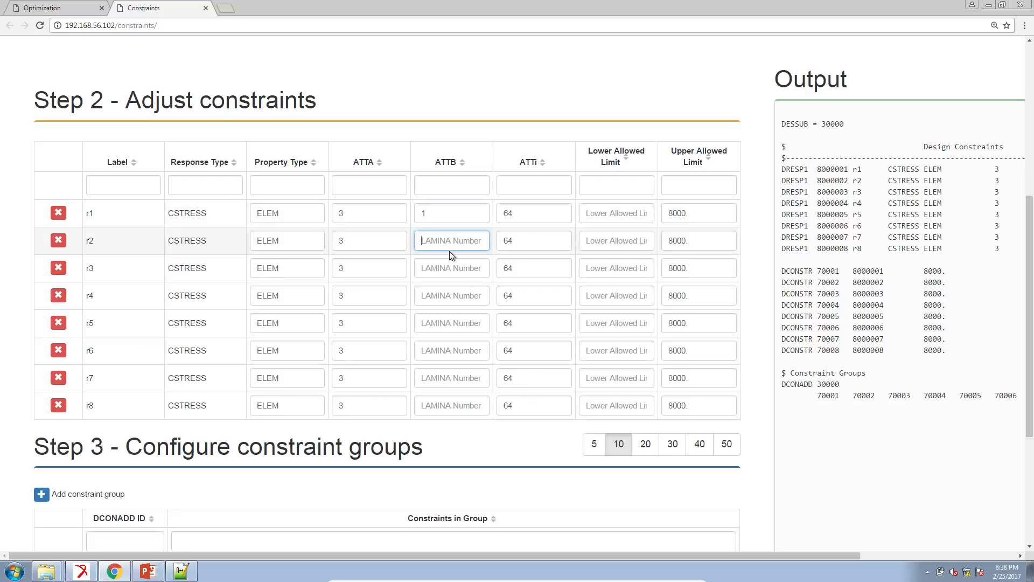
type("2")
type("3")
key("Return")
type("4")
key("Return")
type("5")
key("Return")
type("6")
key("Return")
type("7")
key("Return")
type("8")
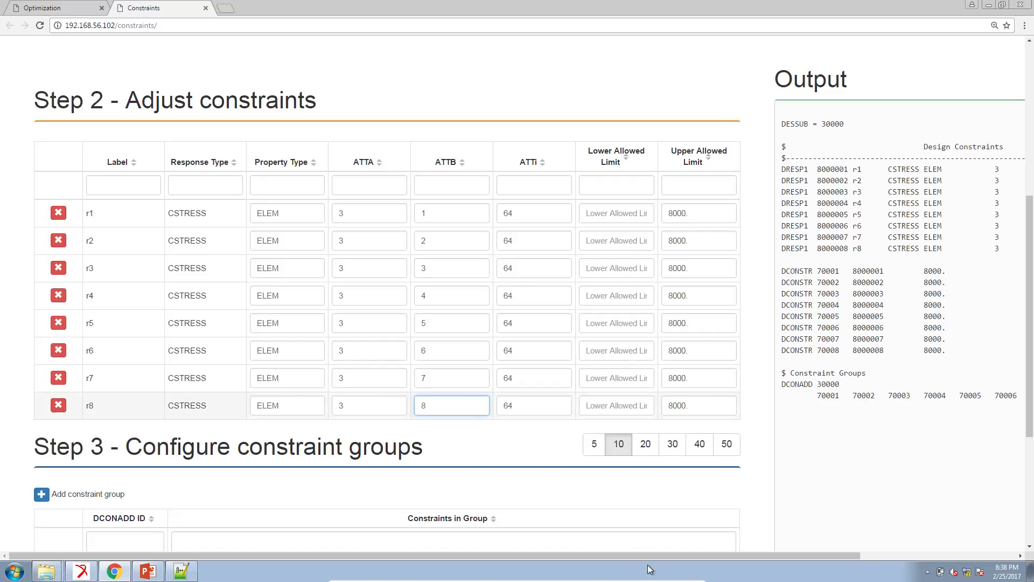
Step: Copy the generated design constraints and constraint groups from the Output into design_model.dat below the Design Objective section
left_click_drag(654, 557, 829, 571)
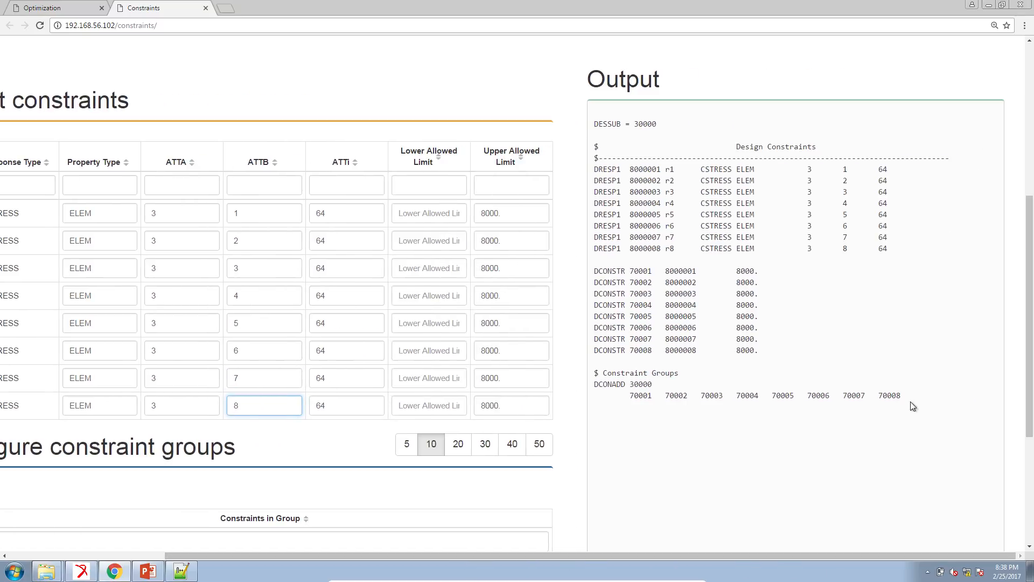
triple_click(596, 147)
right_click(604, 144)
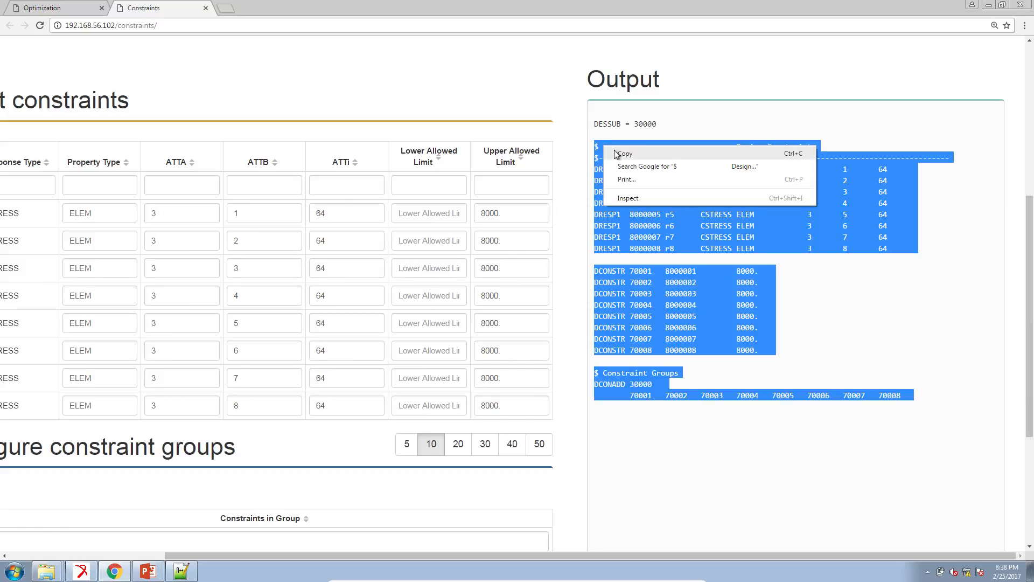
left_click(617, 154)
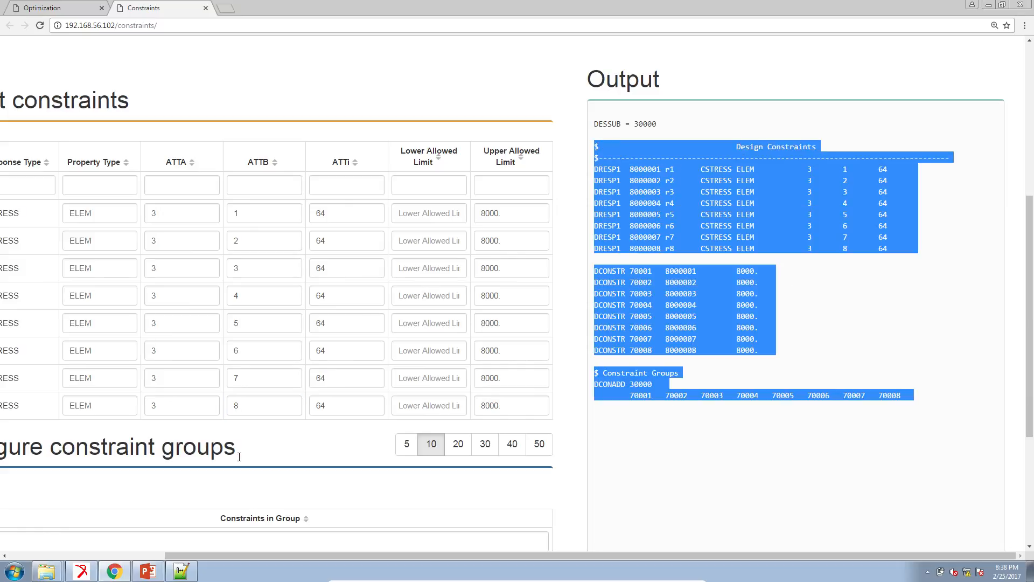
left_click(181, 571)
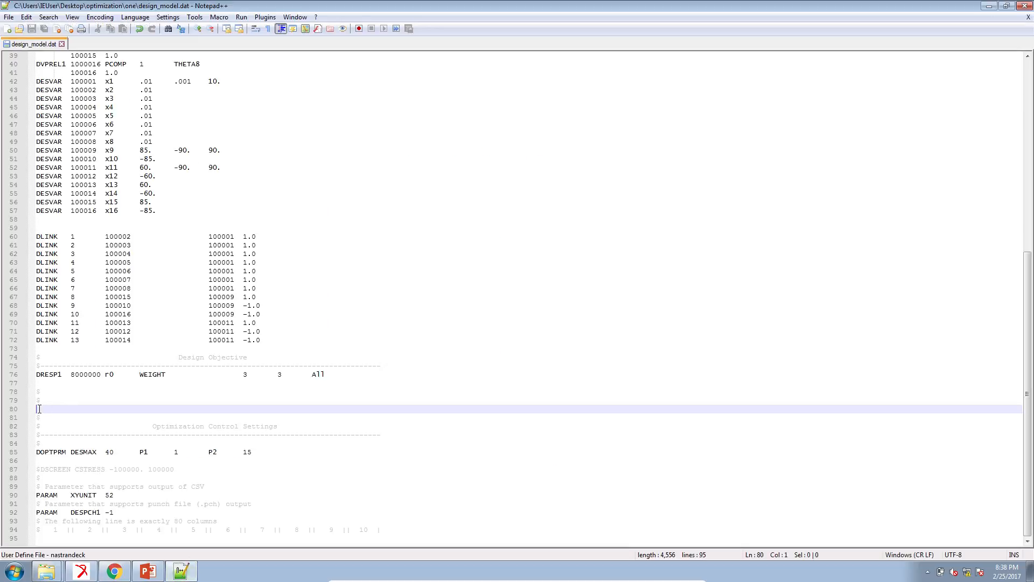
key("alt+Tab")
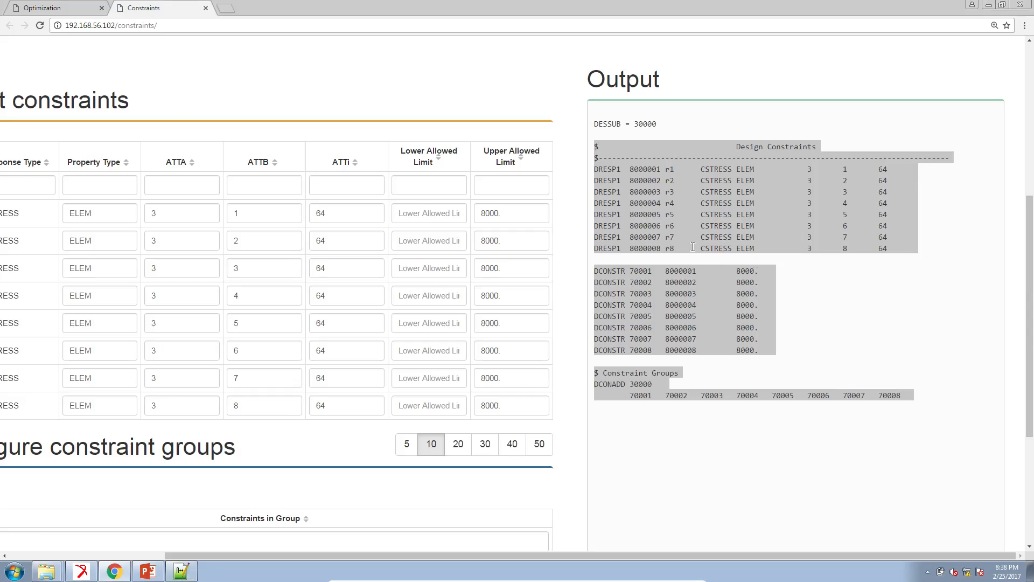
right_click(679, 226)
left_click(690, 234)
key("alt+Tab")
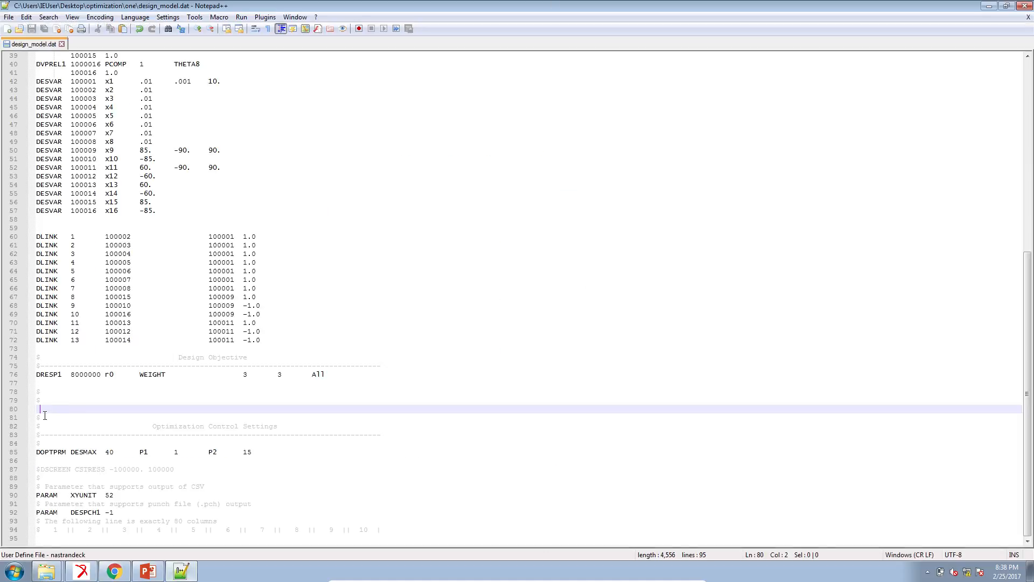
key("ctrl+v")
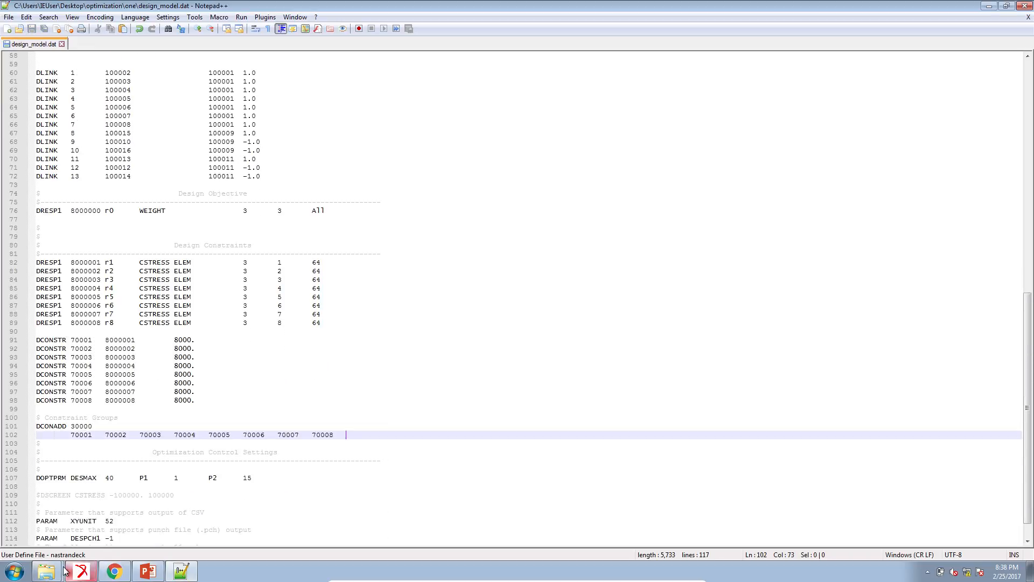
Step: Run MSC Nastran 2014.0 on d200c01.bdf in the optimization folder
left_click(47, 571)
left_click(55, 547)
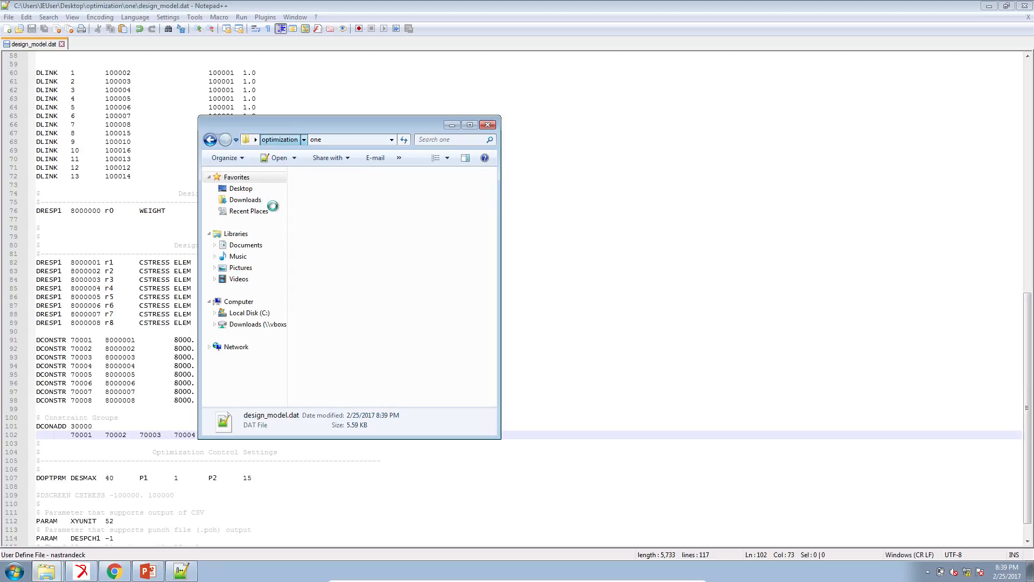
key("alt+Up")
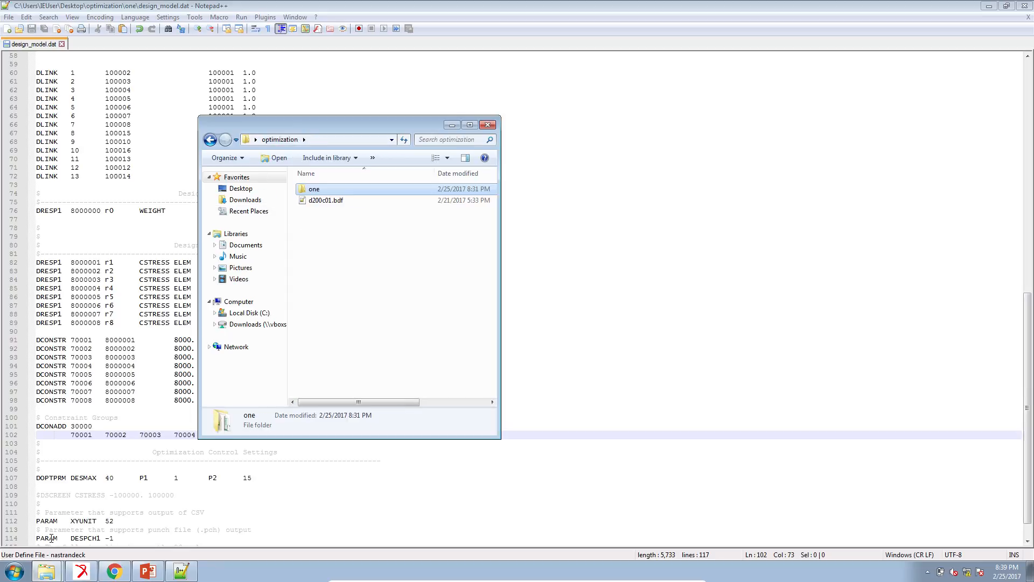
left_click(24, 568)
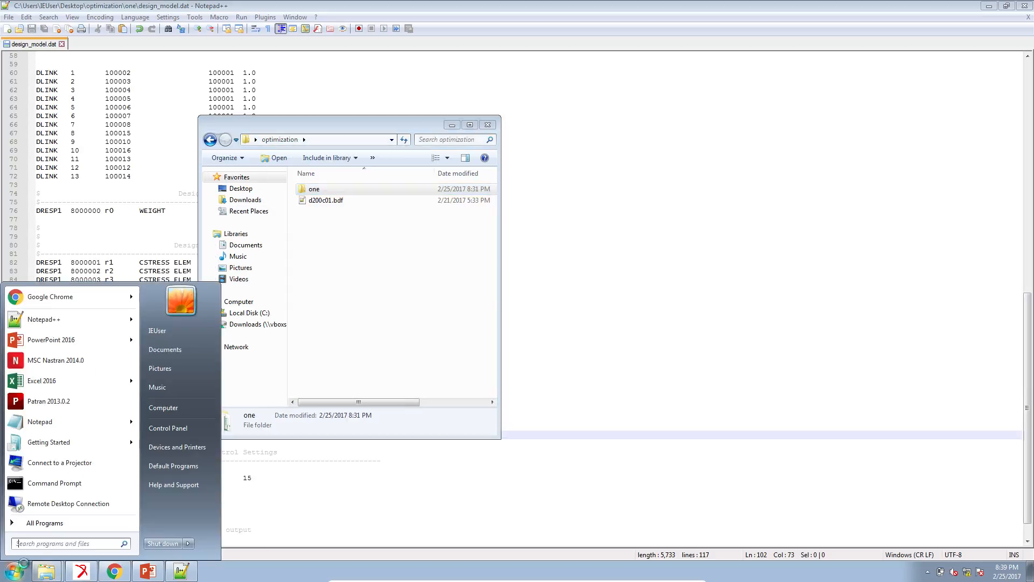
type("nast")
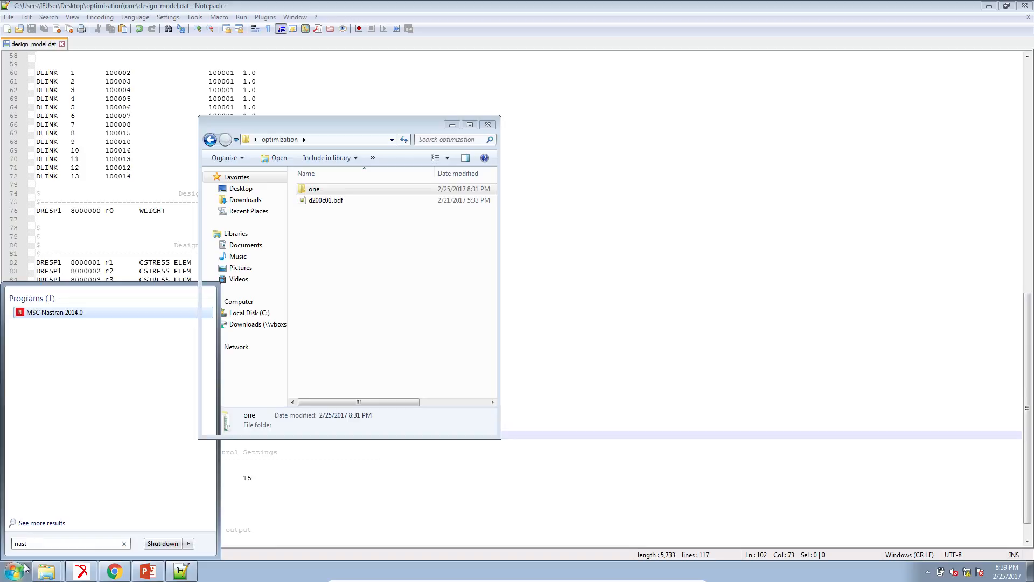
key("Return")
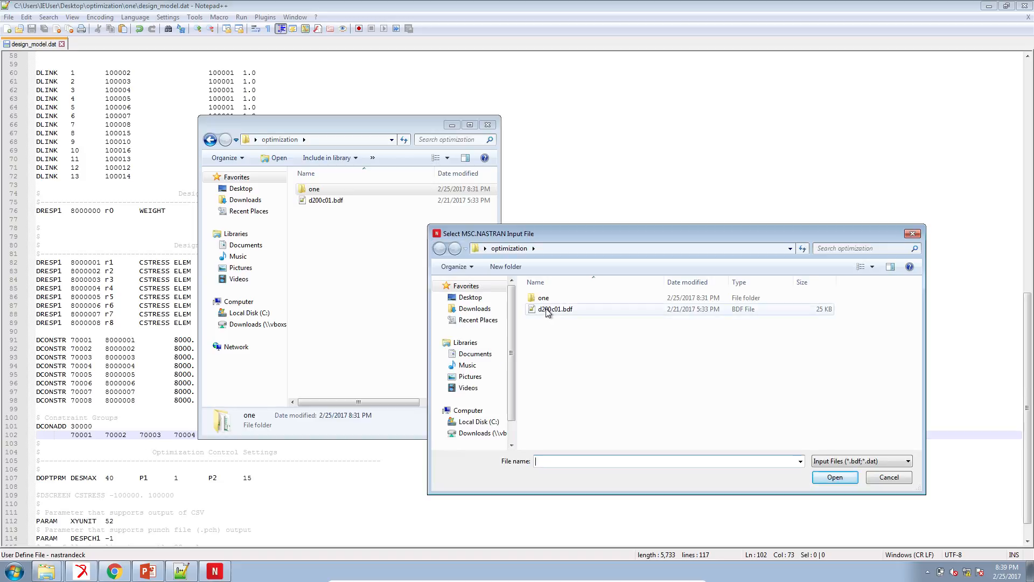
double_click(548, 311)
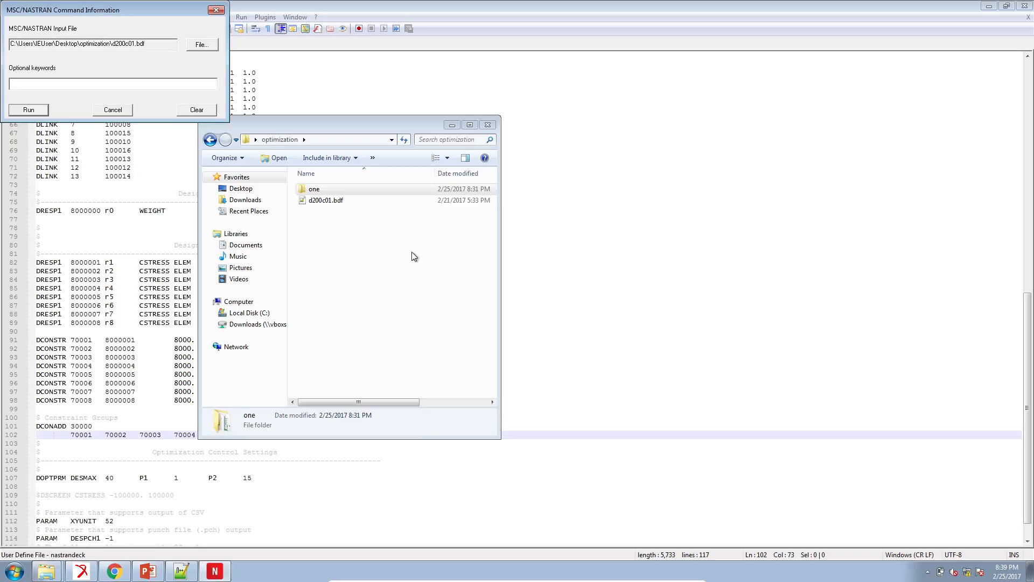
left_click(29, 109)
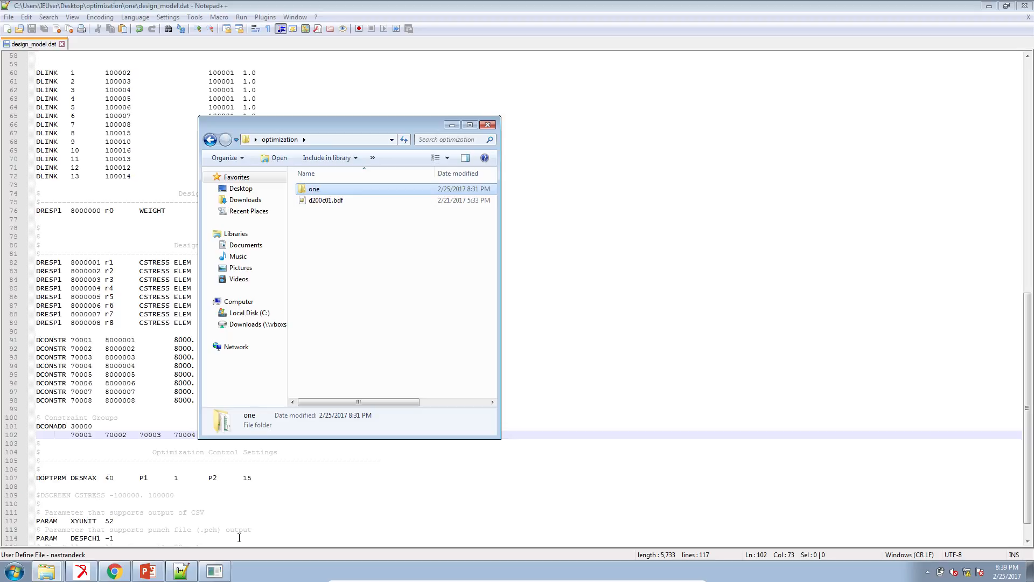
Step: Switch to PowerPoint and show the Results slide of rtype_cstress.pptx
left_click(145, 573)
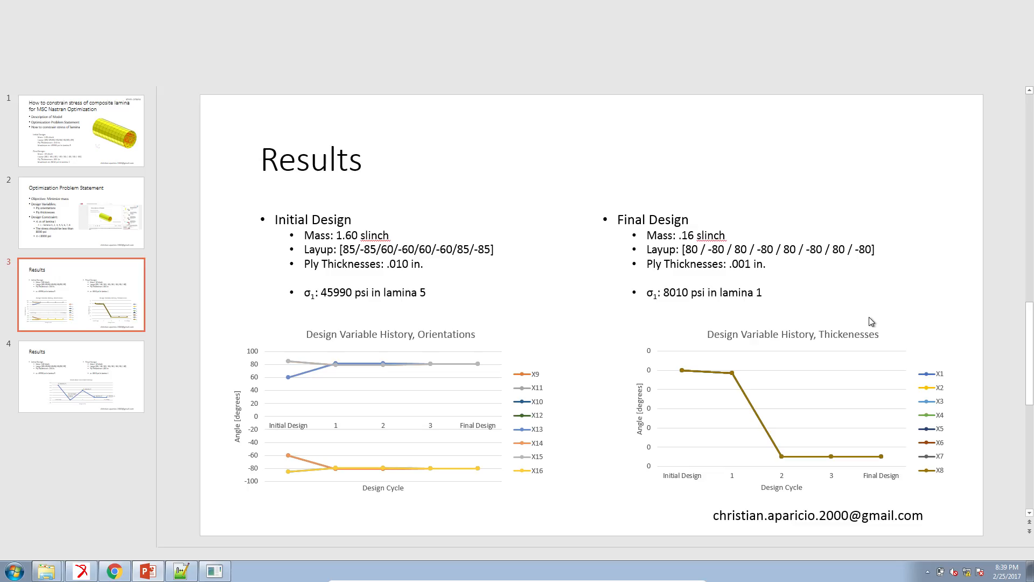
left_click(913, 555)
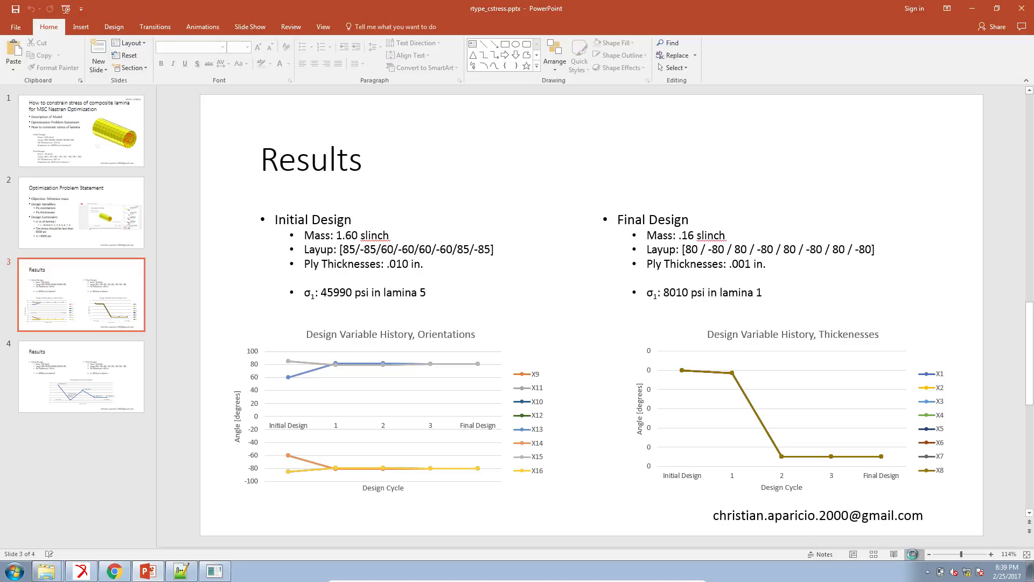